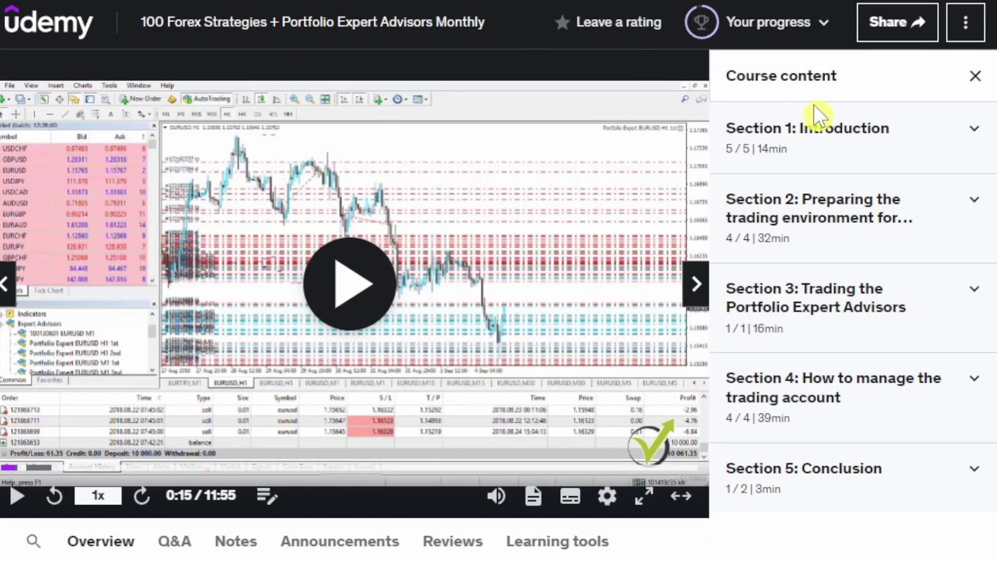
Step: Download the MT4 Portfolio EAs April 2023 file from the resources of lecture 10 in Section 3
click(973, 291)
click(967, 420)
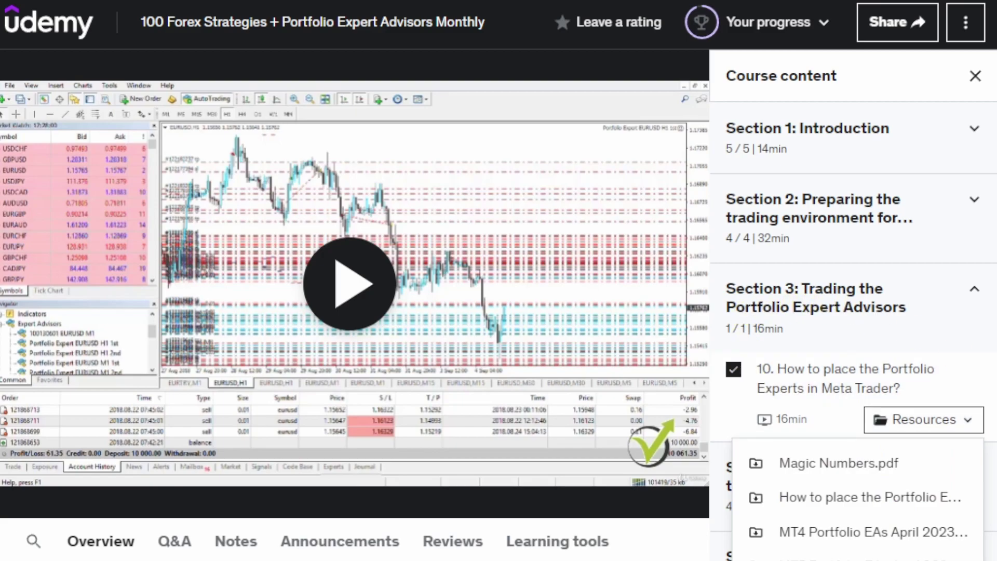
click(847, 540)
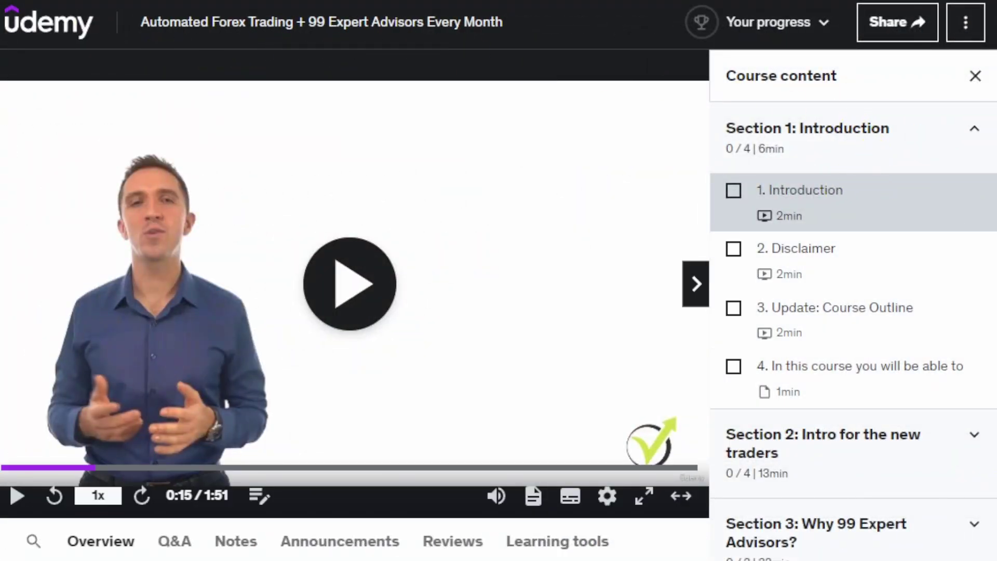
Step: Show the resources of lecture 11, "How do we place the Expert Advisors on MetaTrader", in Section 4 of the course
scroll(976, 525, down, 5)
scroll(973, 330, down, 2)
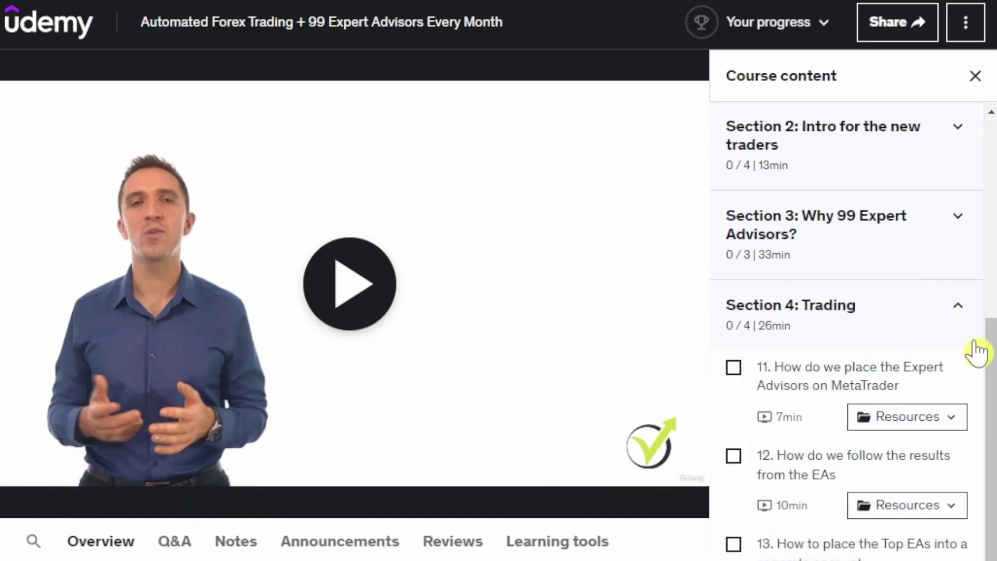
click(953, 418)
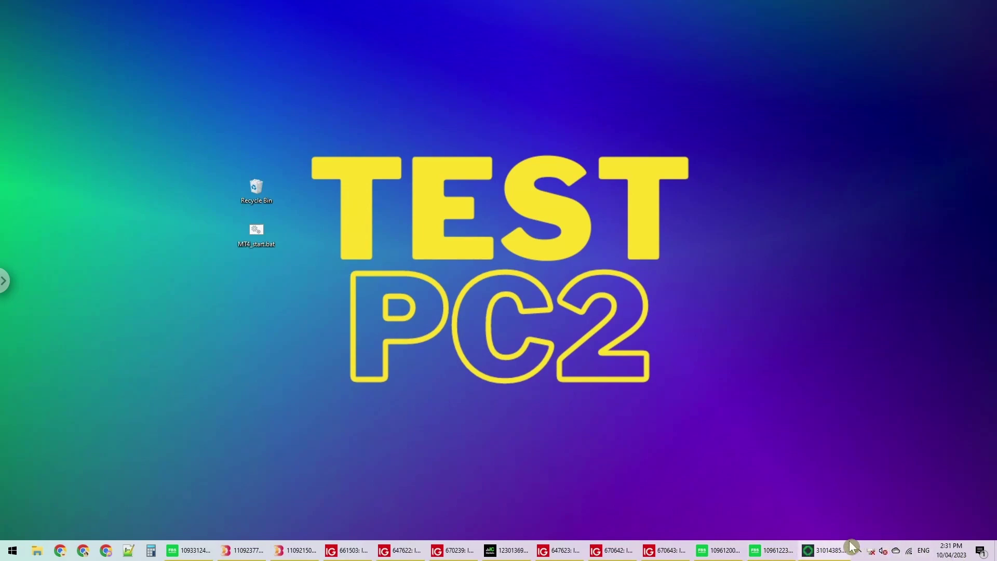
Step: Open the MT4_start.bat file from the desktop for editing in Notepad
right_click(256, 237)
click(280, 251)
drag(460, 118, 571, 151)
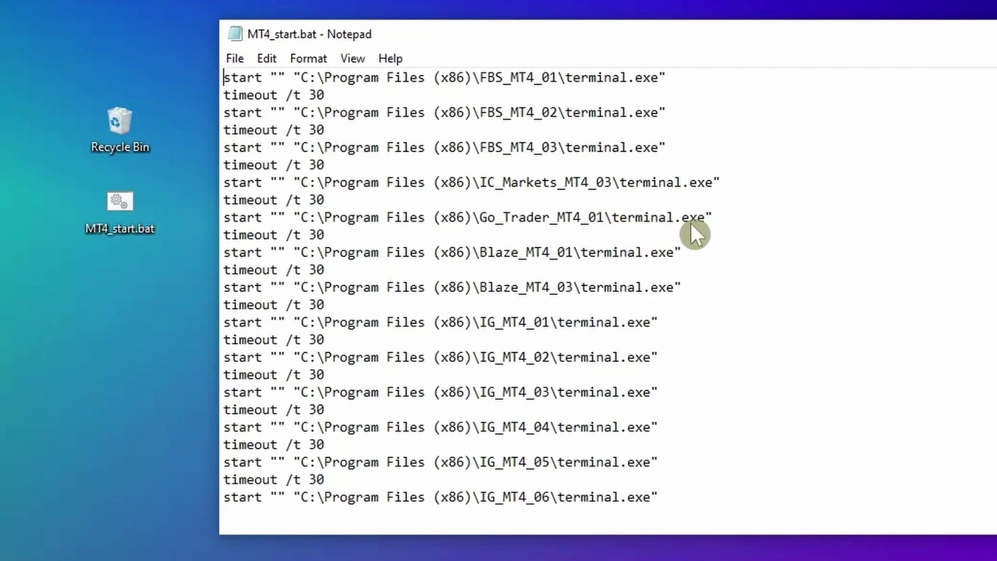
Step: Duplicate the Go_Trader_MT4_01 start line and the timeout line above it twice, directly below the original
click(763, 221)
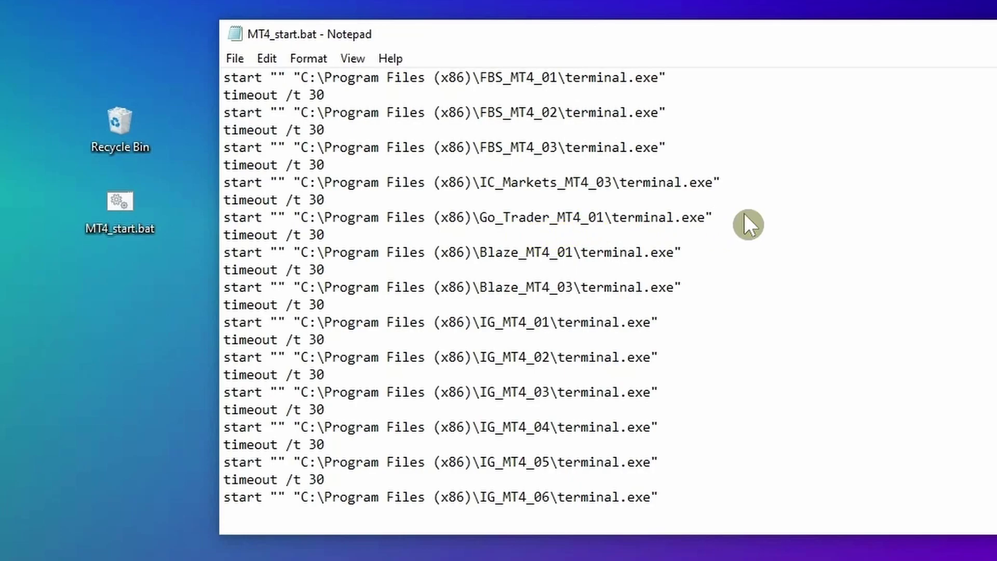
key(shift+Up)
key(shift+Up)
key(shift+Down)
key(shift+Home)
key(ctrl+c)
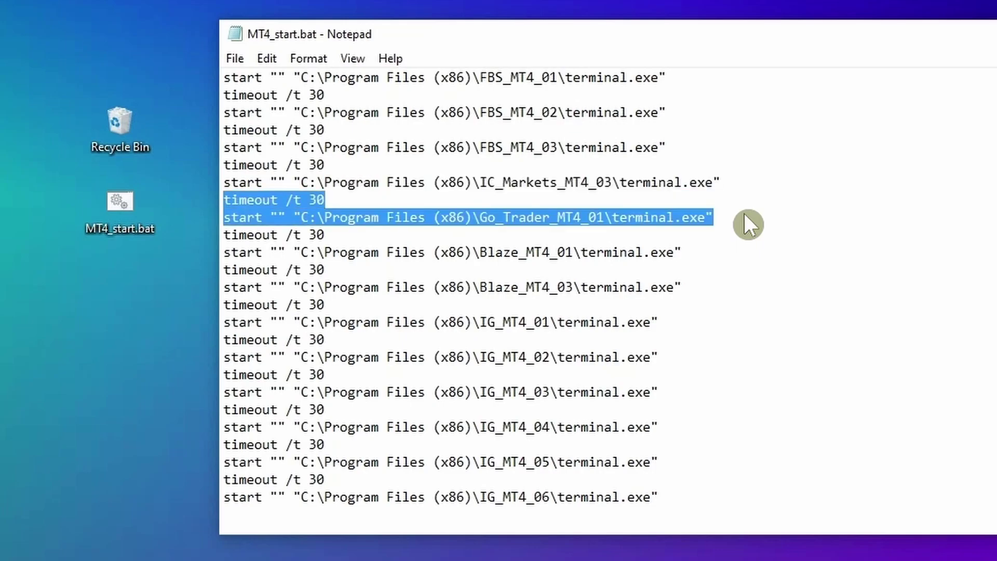
key(Down)
key(End)
key(Return)
key(ctrl+v)
key(Return)
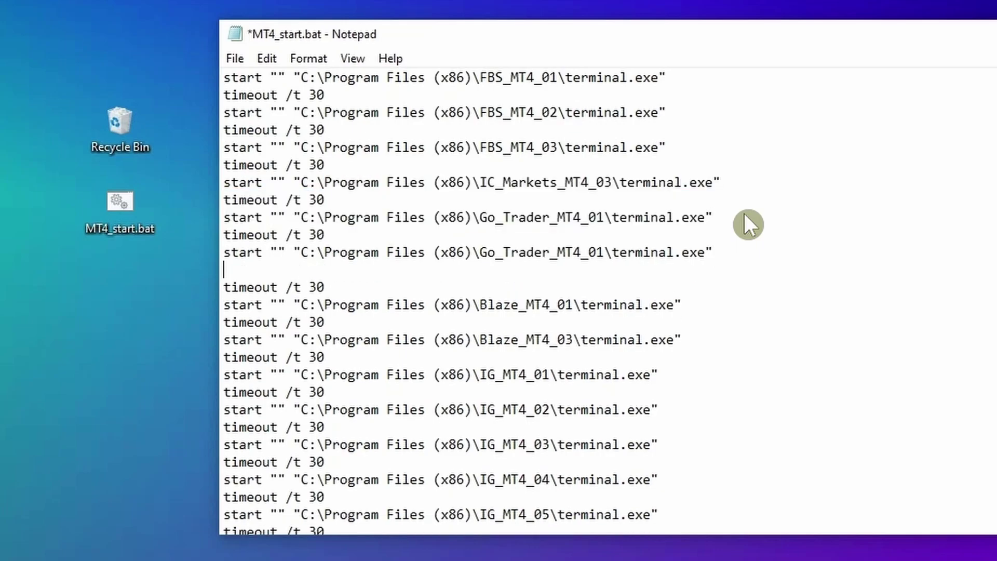
key(ctrl+v)
Step: Change the folder names in the two duplicated start lines to Go_Trader_MT4_02 and Go_Trader_MT4_03
click(610, 259)
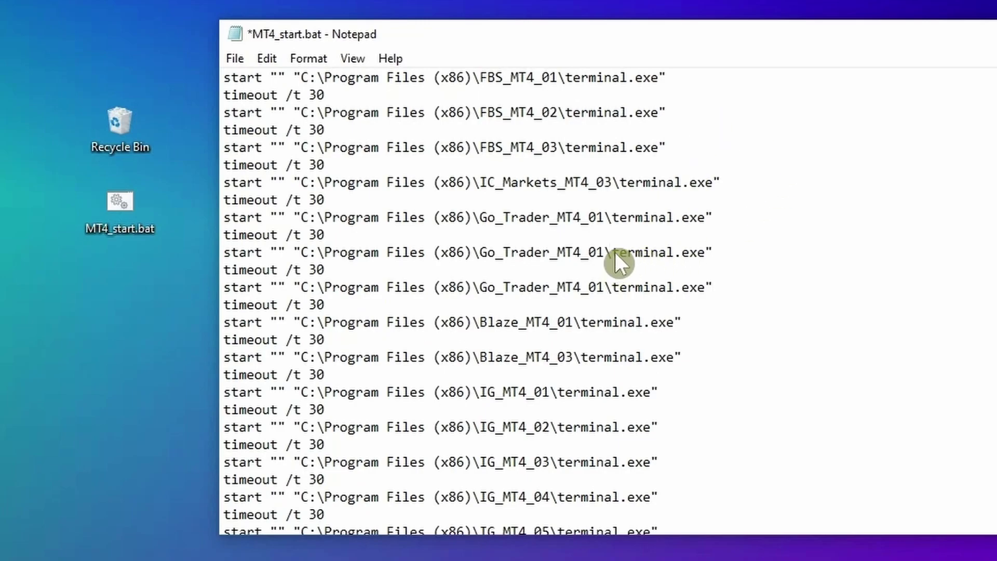
key(End)
click(613, 288)
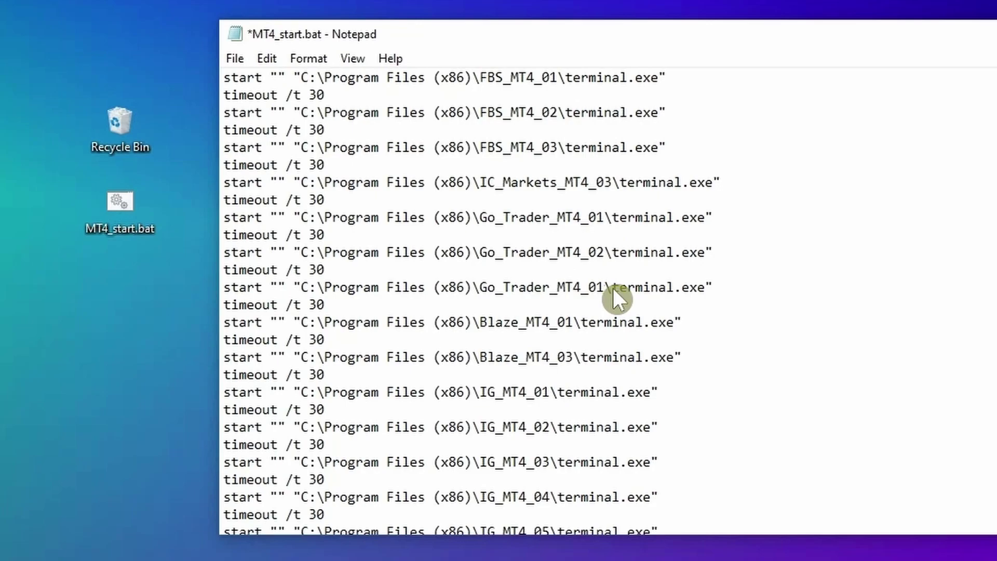
key(BackSpace)
text(3)
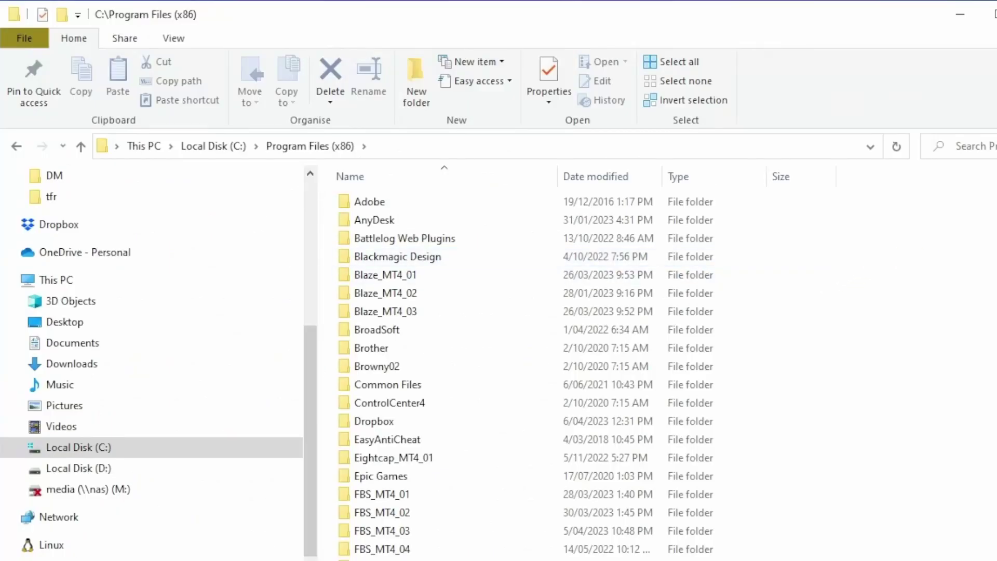
Step: Examine the MT4 installation folders in C:\Program Files (x86) and the MT5 installation folders in C:\Program Files
scroll(878, 193, down, 5)
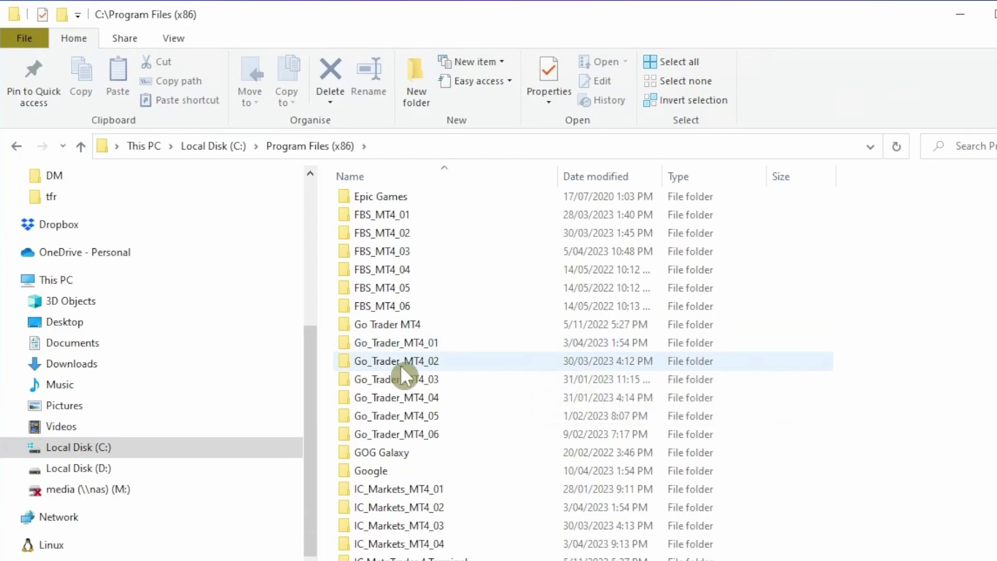
mouse_move(455, 340)
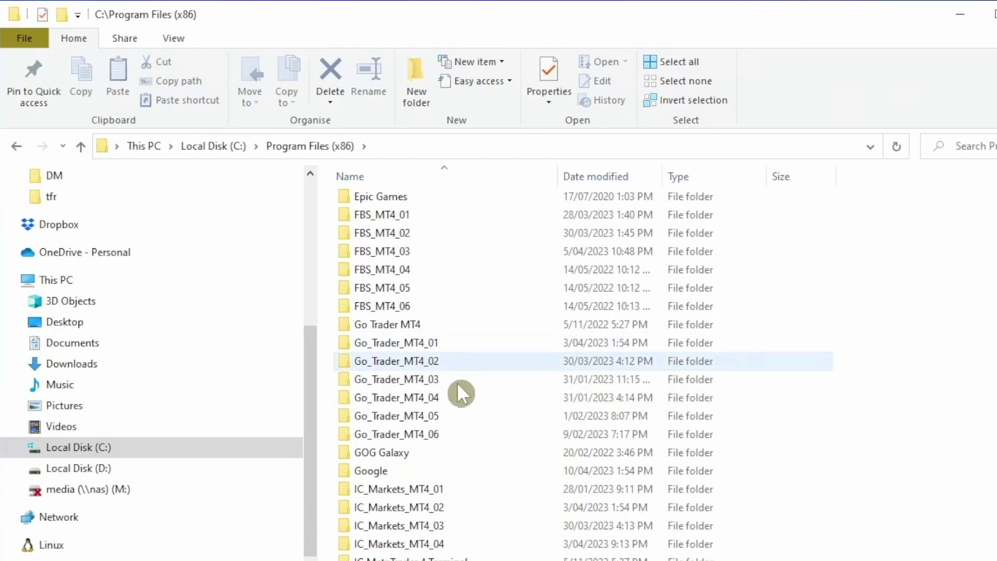
click(202, 146)
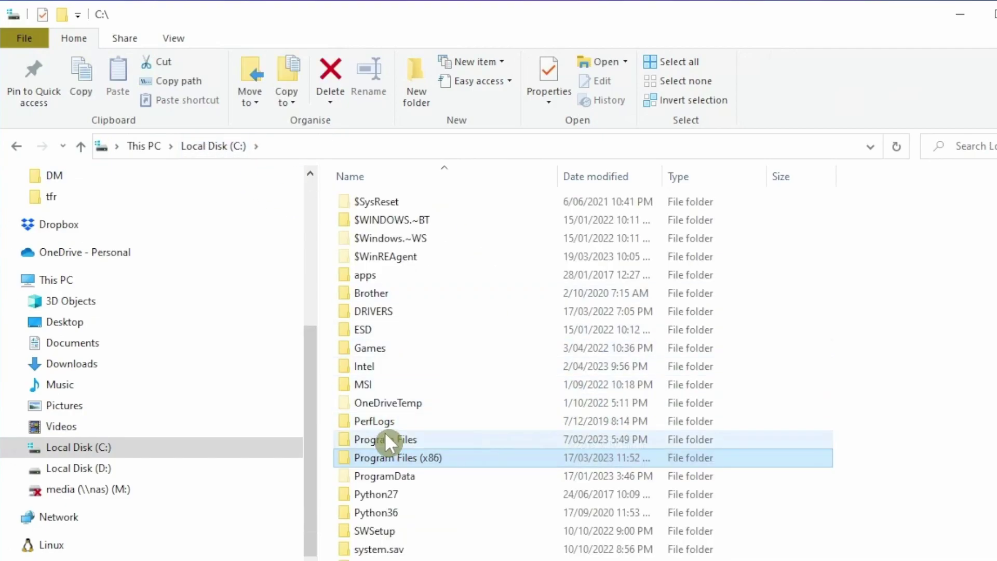
click(420, 438)
double_click(420, 439)
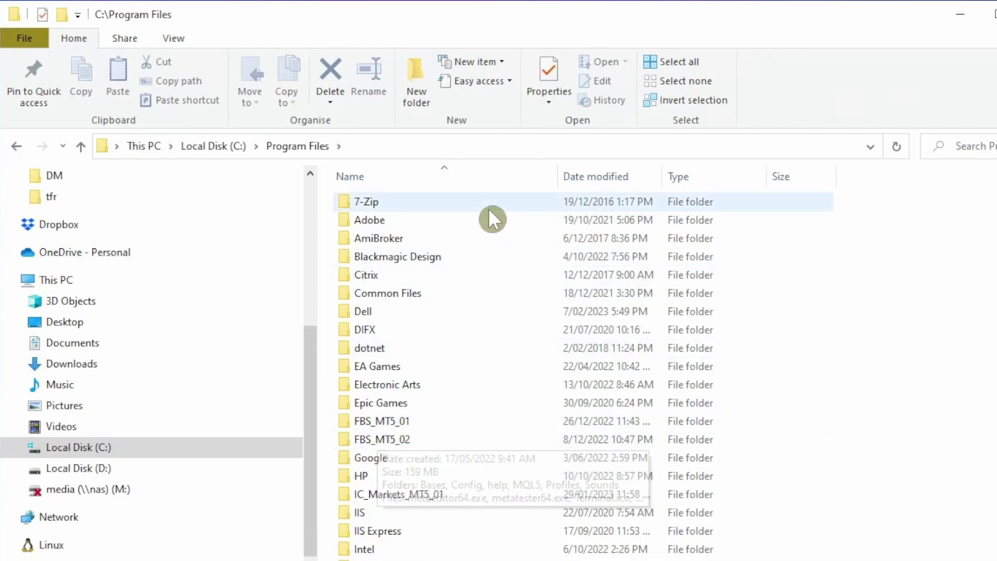
click(223, 146)
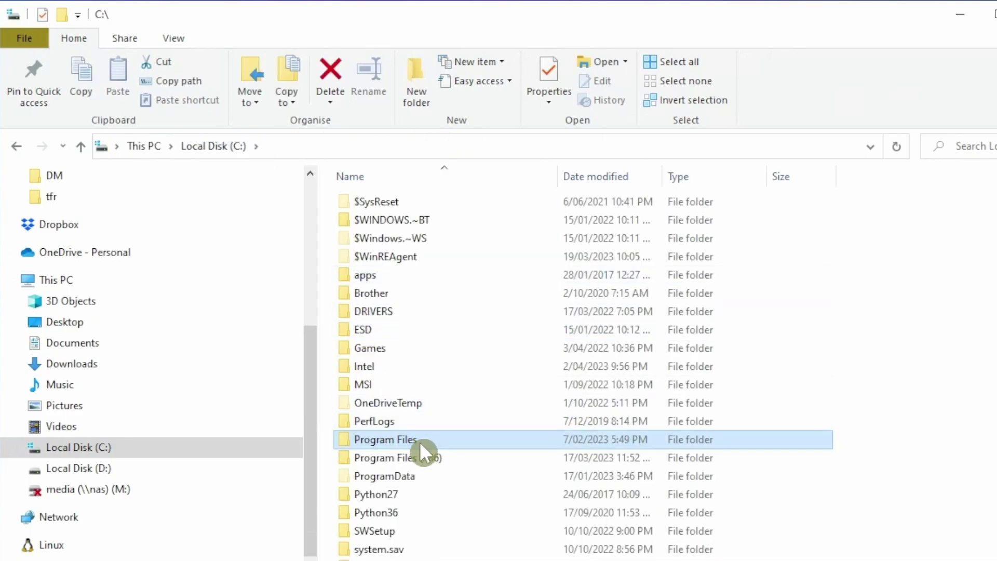
double_click(419, 456)
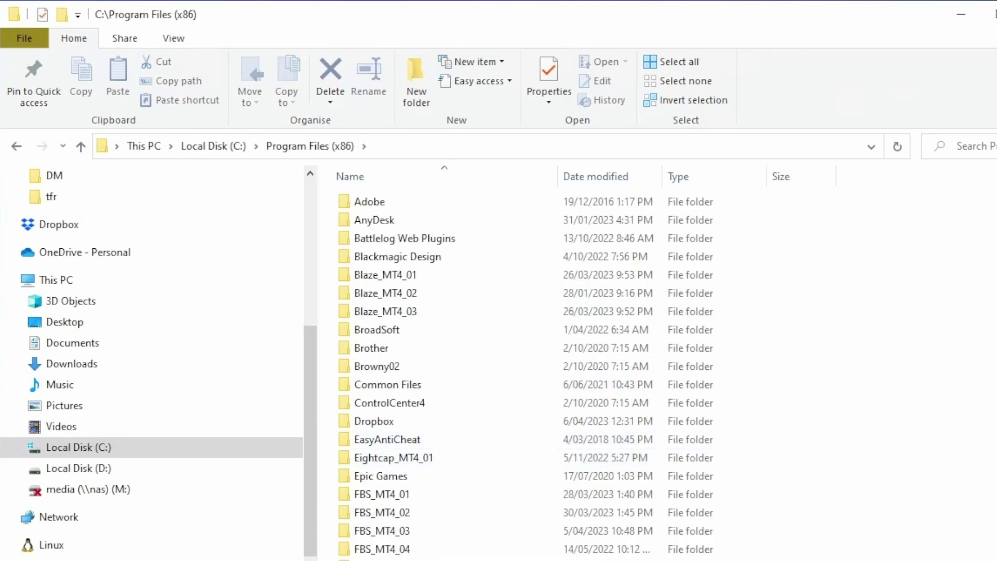
scroll(571, 364, down, 5)
scroll(468, 267, down, 2)
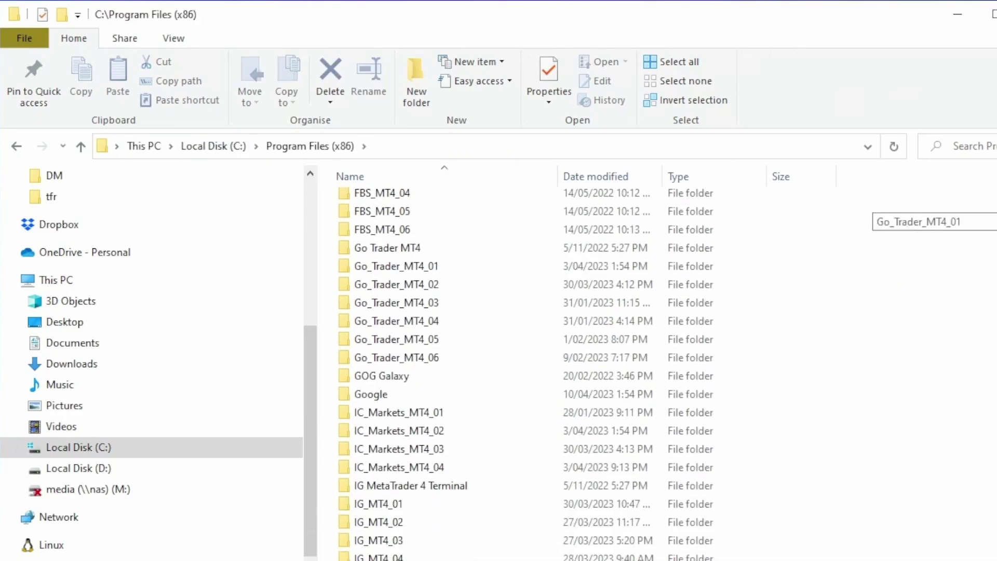
click(455, 285)
click(466, 300)
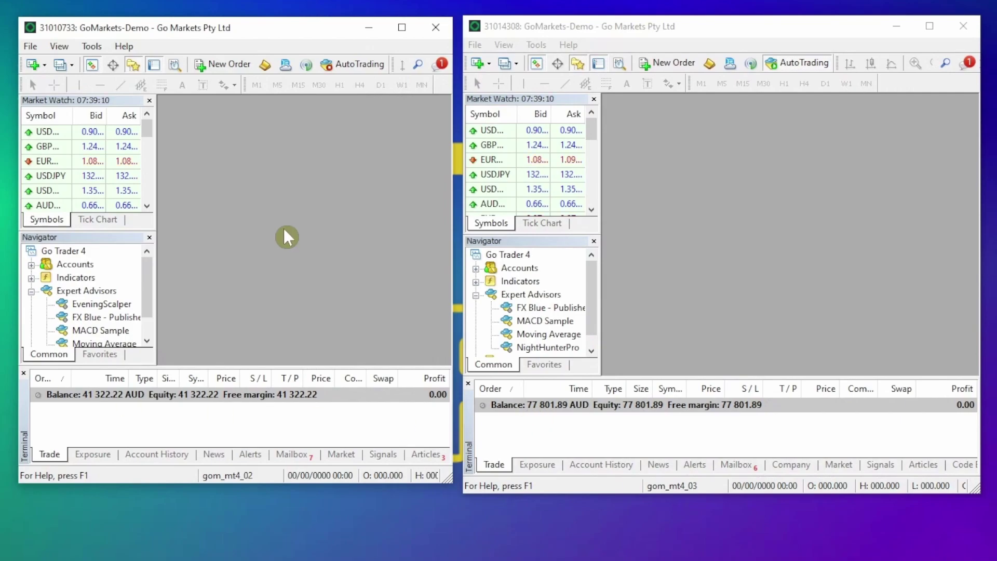
Step: Open the data folder of the gom_mt4_02 terminal and go to its MQL4\Experts subfolder
click(31, 46)
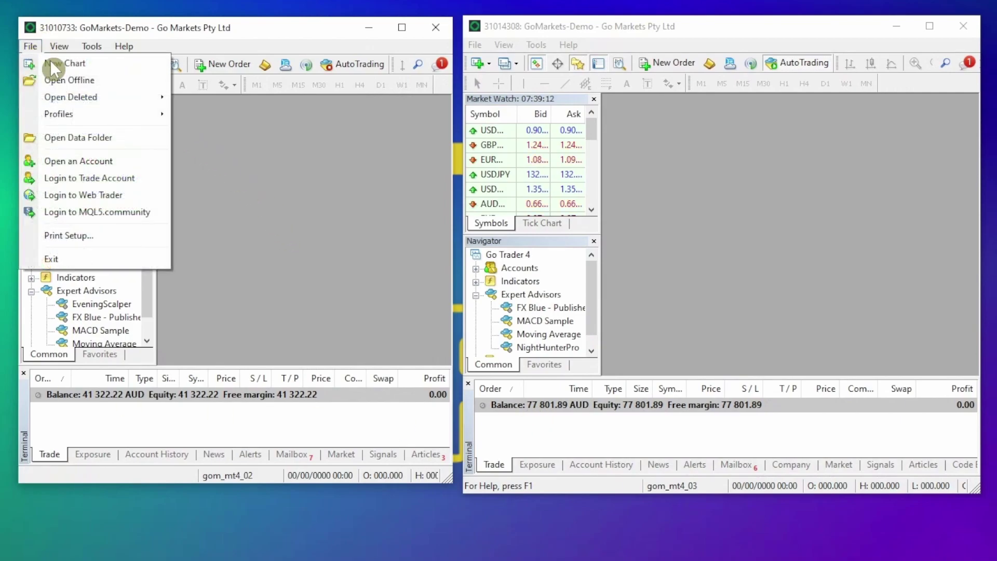
click(79, 136)
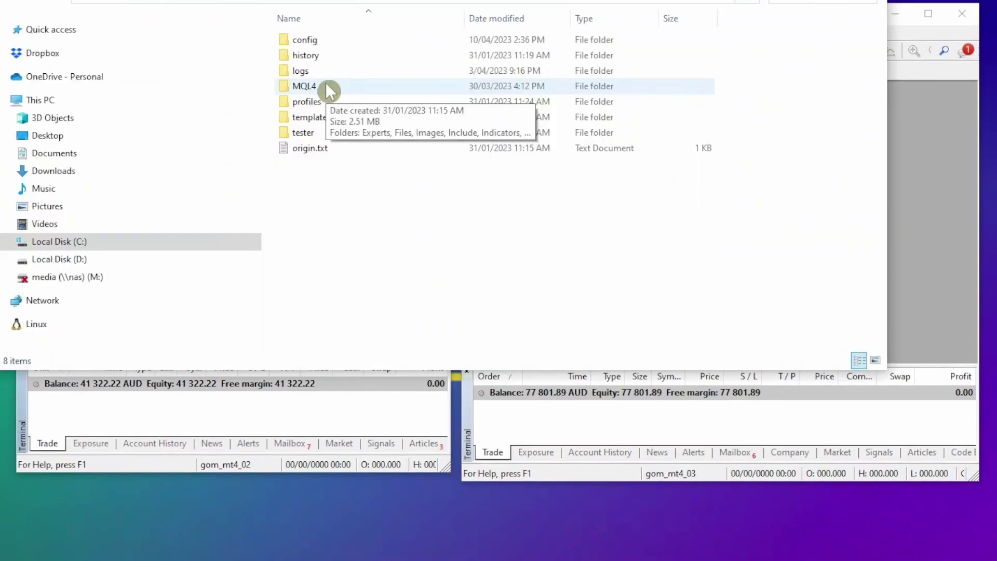
double_click(326, 85)
double_click(337, 40)
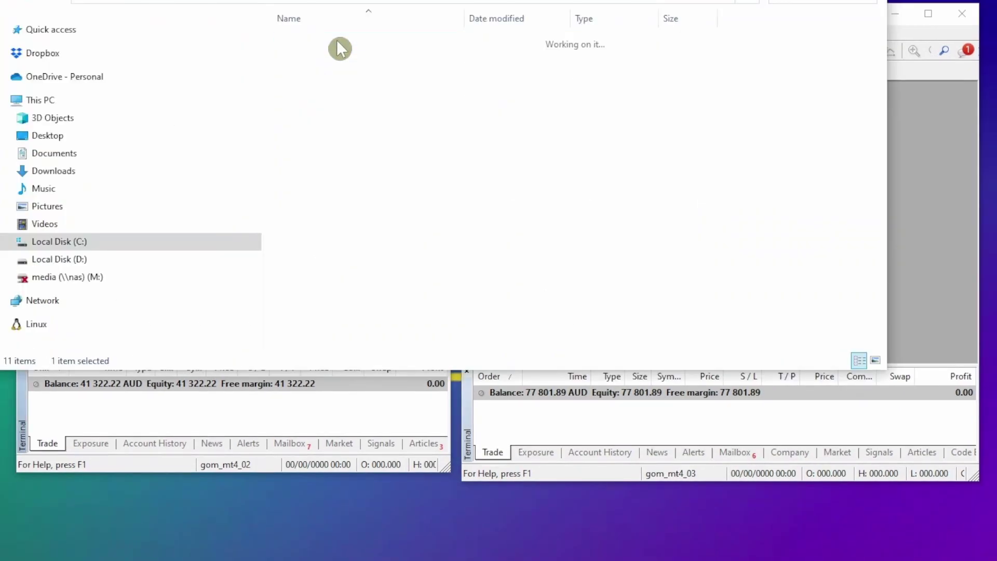
Step: Copy all the EA Studio EURJPY M15 .mq4 files into the gom_mt4_02 terminal's Experts folder
key(alt+Tab)
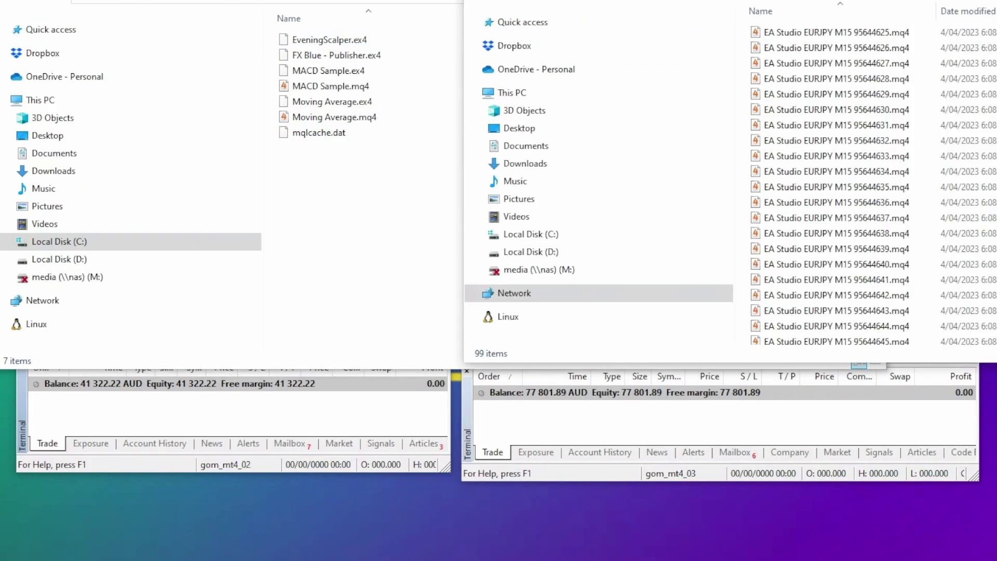
key(ctrl+a)
right_click(850, 85)
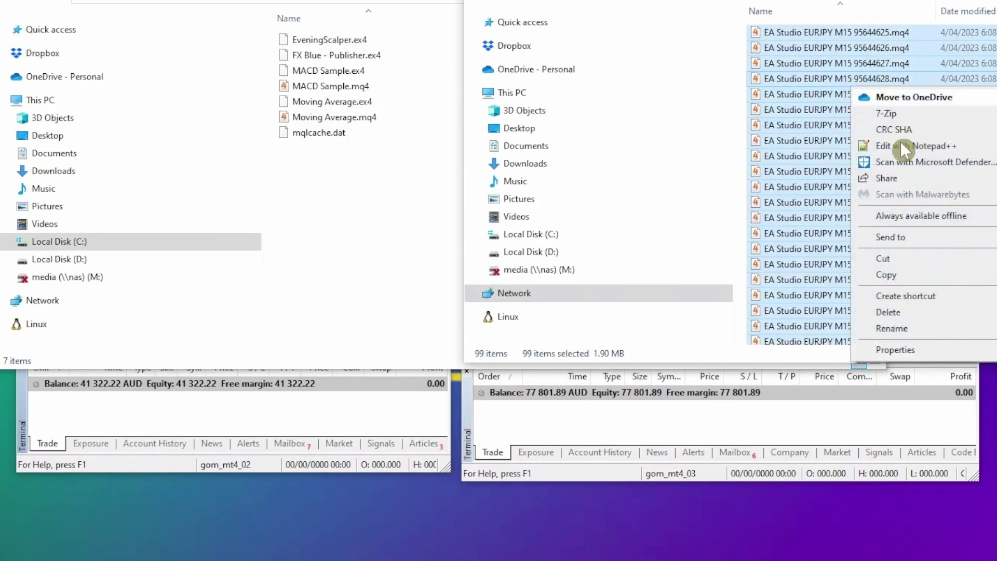
click(905, 276)
click(365, 210)
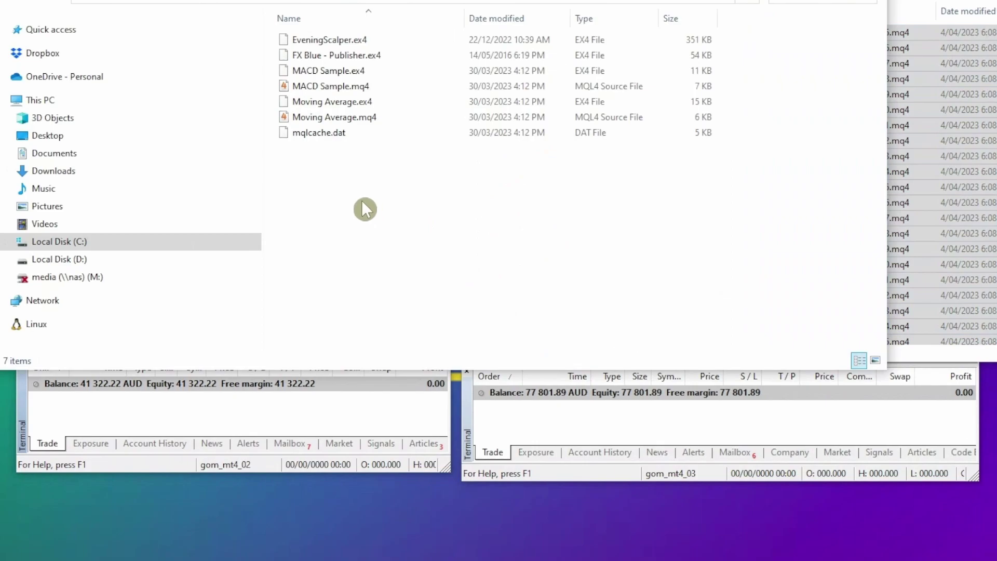
right_click(320, 191)
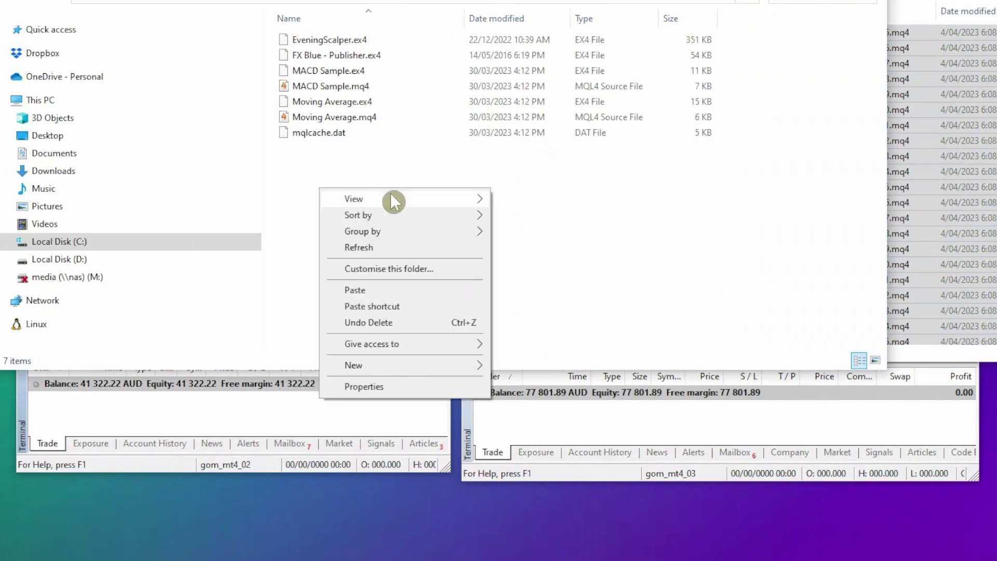
click(385, 289)
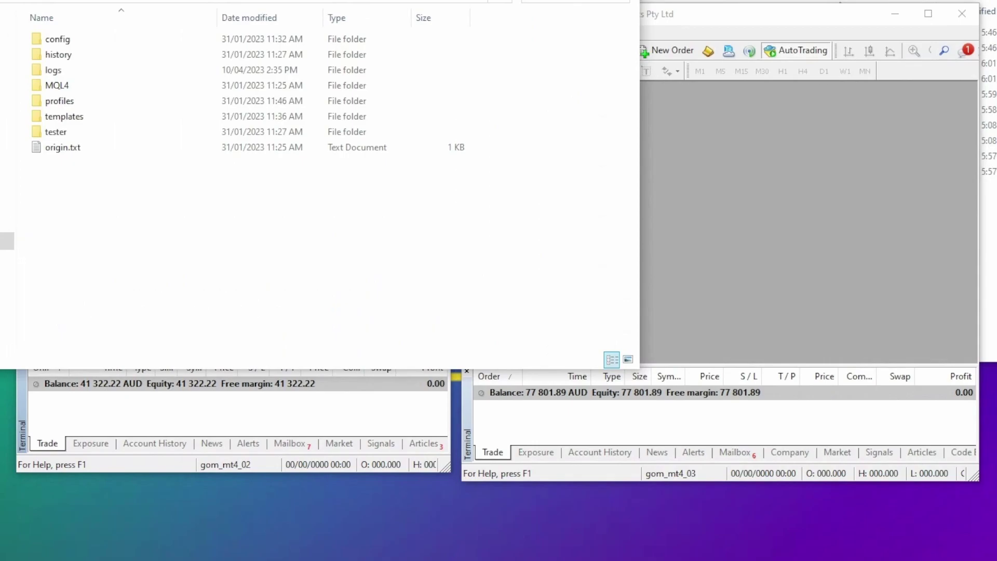
Step: Copy all the Portfolio Expert EURUSD .mq4 files into the second terminal's MQL4\Experts folder
double_click(78, 85)
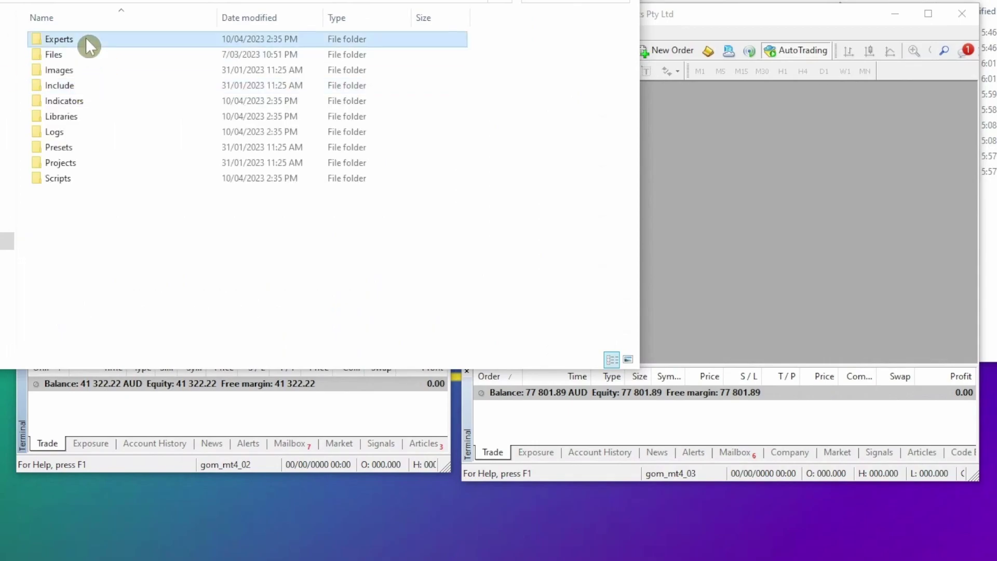
double_click(86, 39)
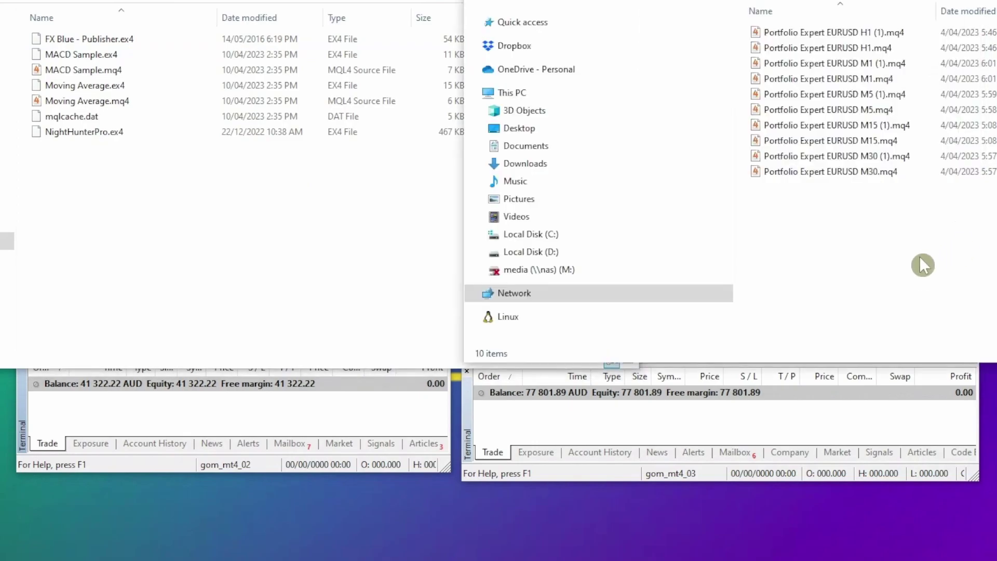
drag(921, 267, 780, 34)
right_click(779, 76)
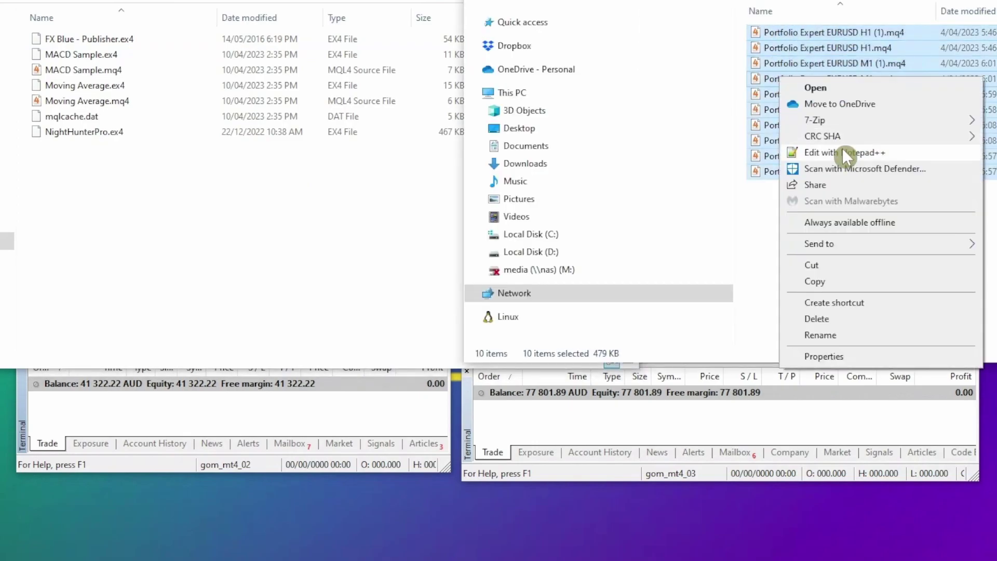
click(846, 279)
click(189, 217)
right_click(182, 212)
click(245, 312)
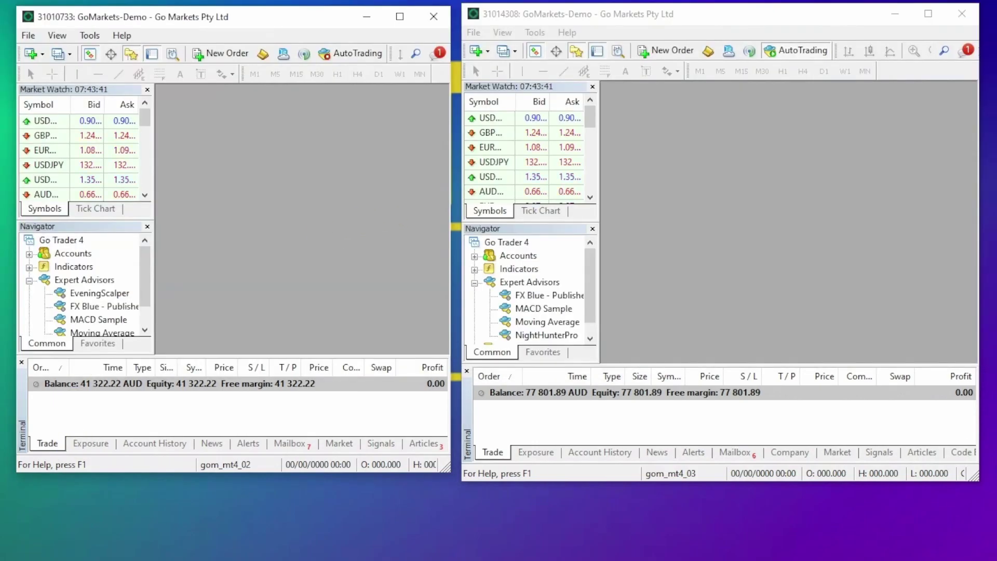
Step: Refresh the Expert Advisors list in the gom_mt4_02 terminal's Navigator
click(109, 278)
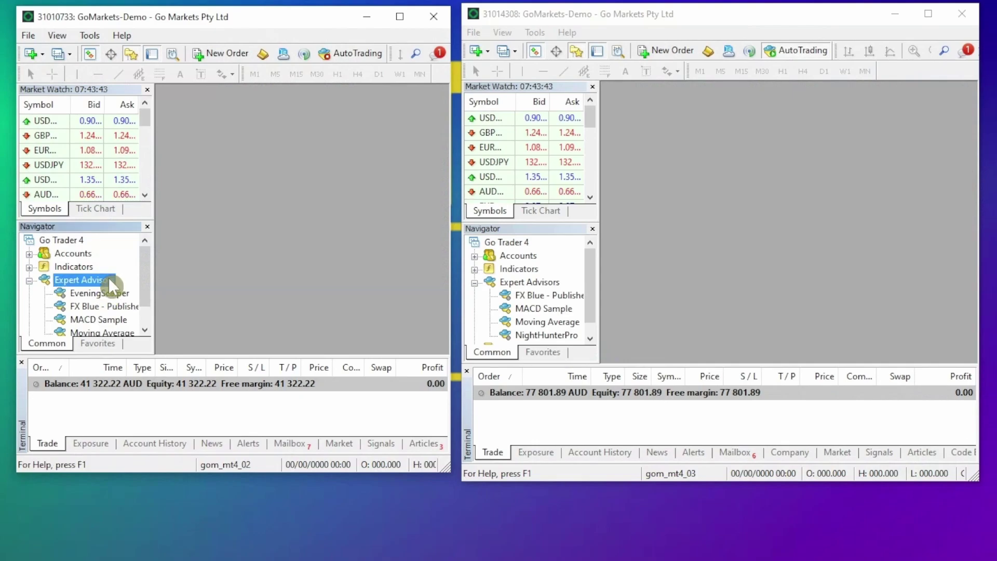
right_click(108, 279)
click(162, 335)
Step: Refresh the Expert Advisors list in the gom_mt4_03 terminal and widen its Navigator to view the full expert names
click(713, 273)
click(534, 282)
right_click(534, 282)
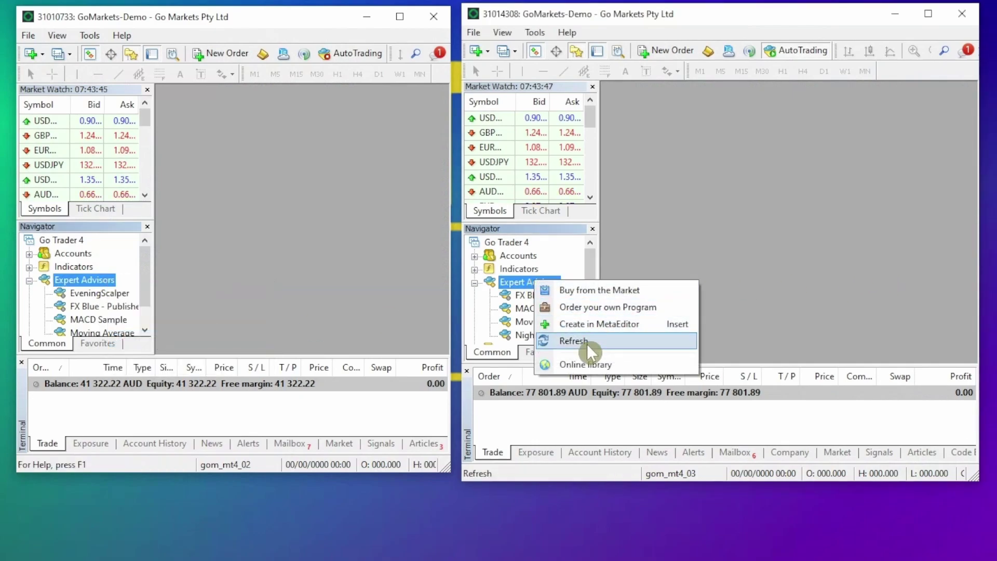
click(587, 343)
drag(590, 269, 715, 276)
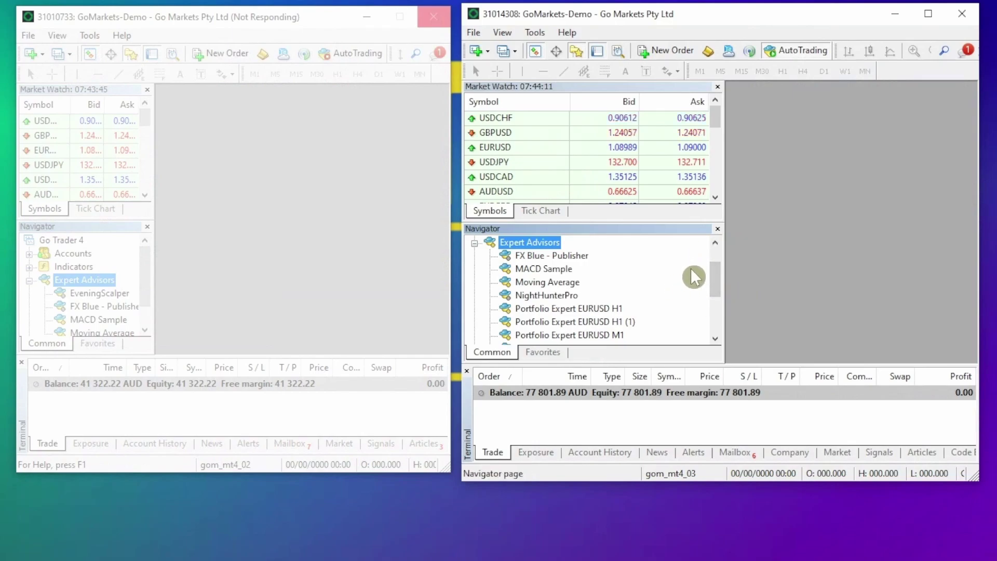
mouse_move(715, 276)
mouse_down()
mouse_move(709, 311)
mouse_move(712, 286)
mouse_up()
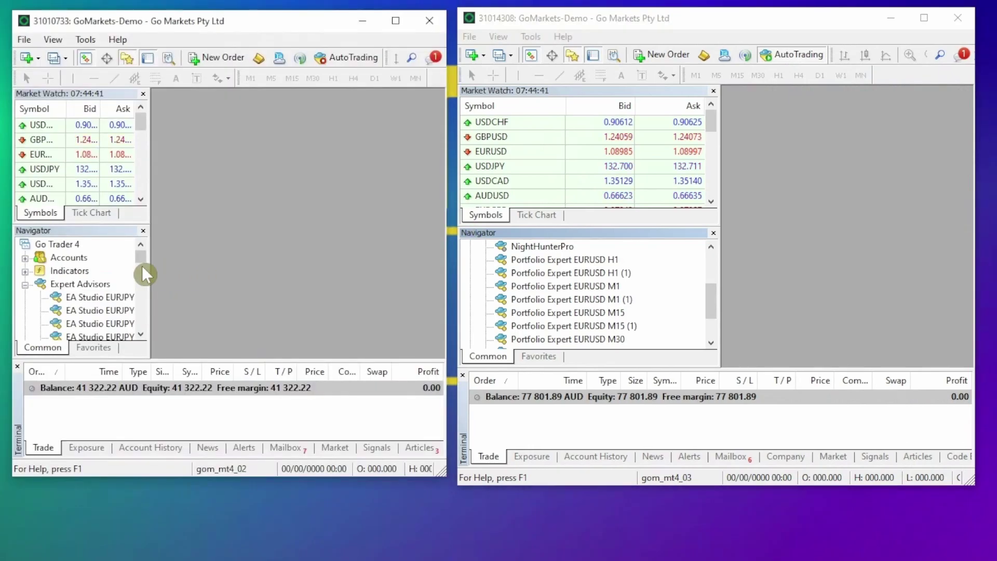
Step: Widen the gom_mt4_02 terminal's Navigator to show full expert names and review the experts listed in both terminals
drag(149, 270, 183, 284)
click(752, 171)
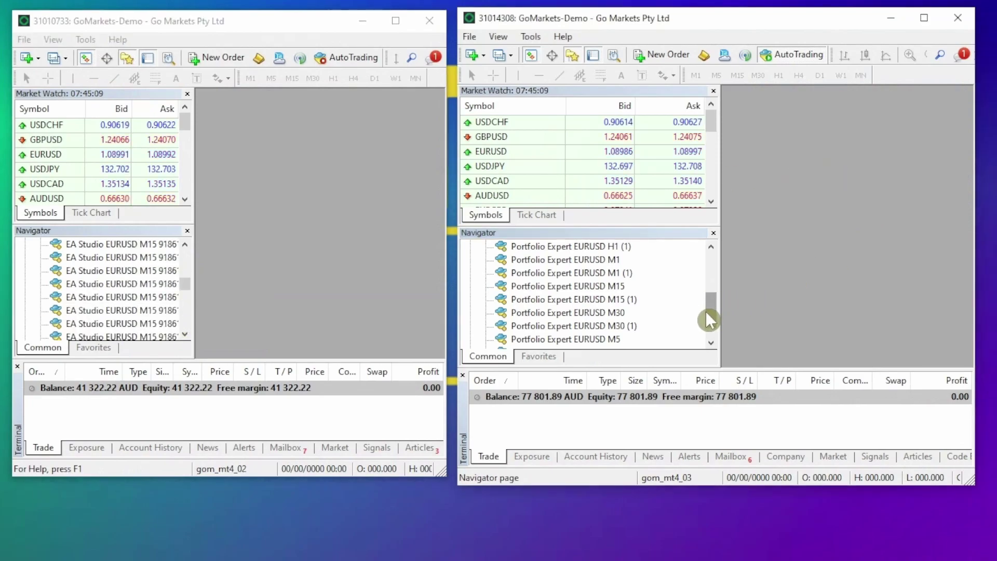
drag(707, 318, 707, 279)
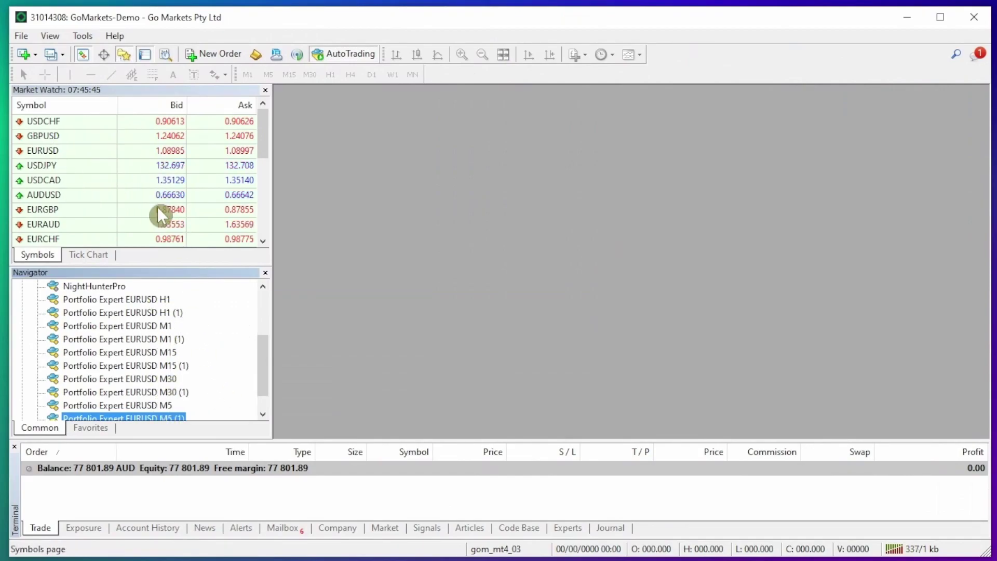
Step: Hide all symbols in the gom_mt4_03 terminal's Market Watch and show only EURUSD
right_click(132, 140)
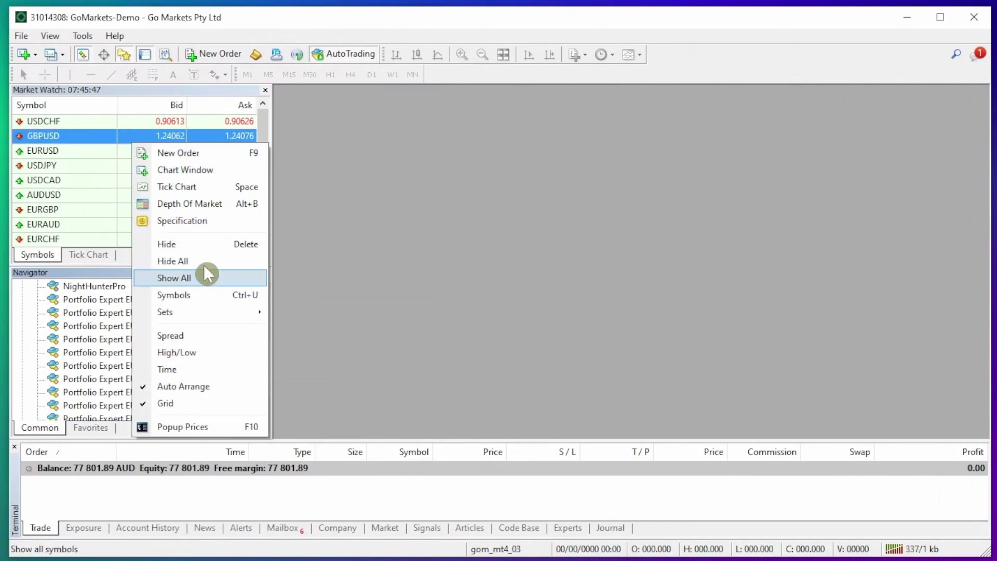
click(203, 262)
right_click(153, 149)
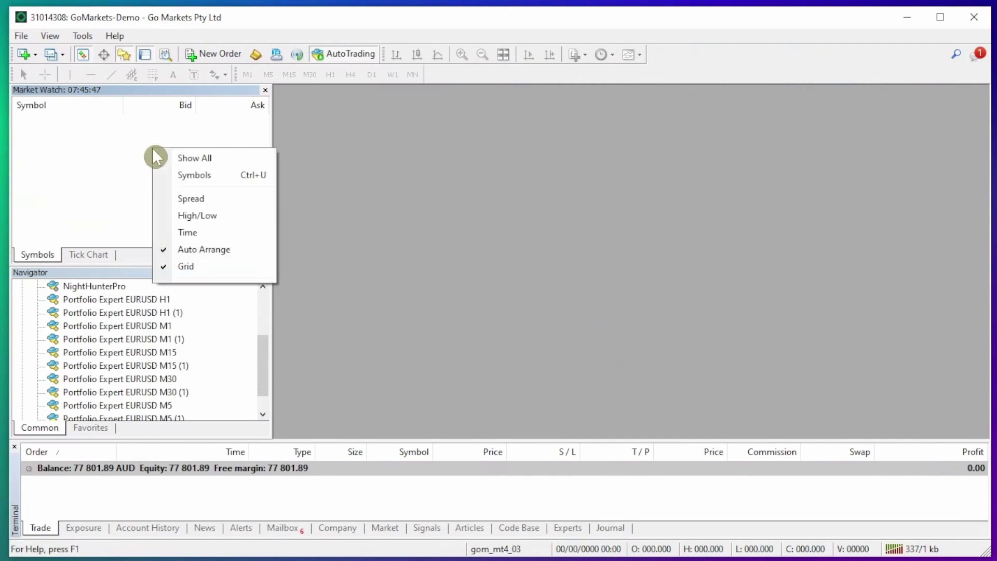
click(215, 174)
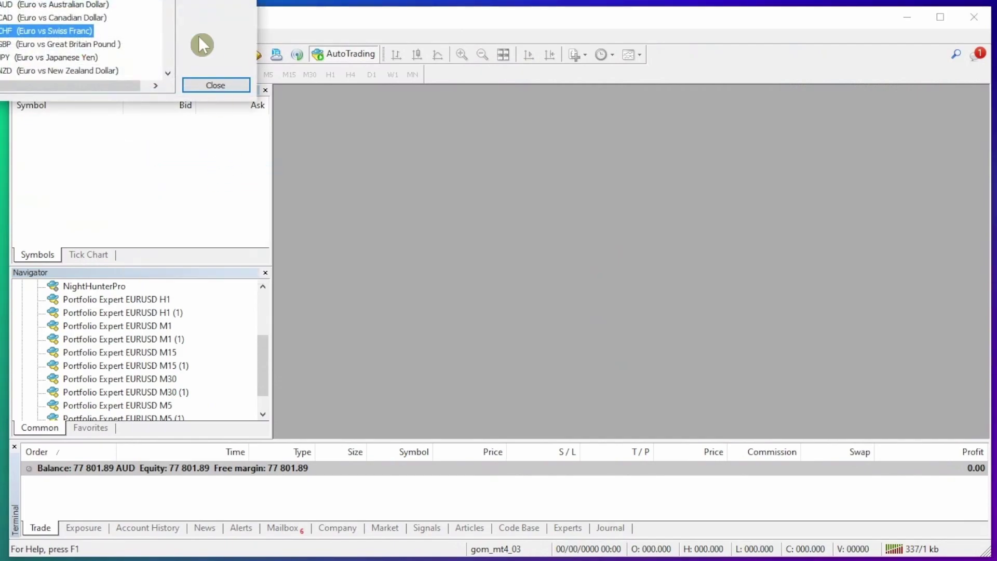
scroll(78, 36, down, 2)
scroll(78, 37, up, 3)
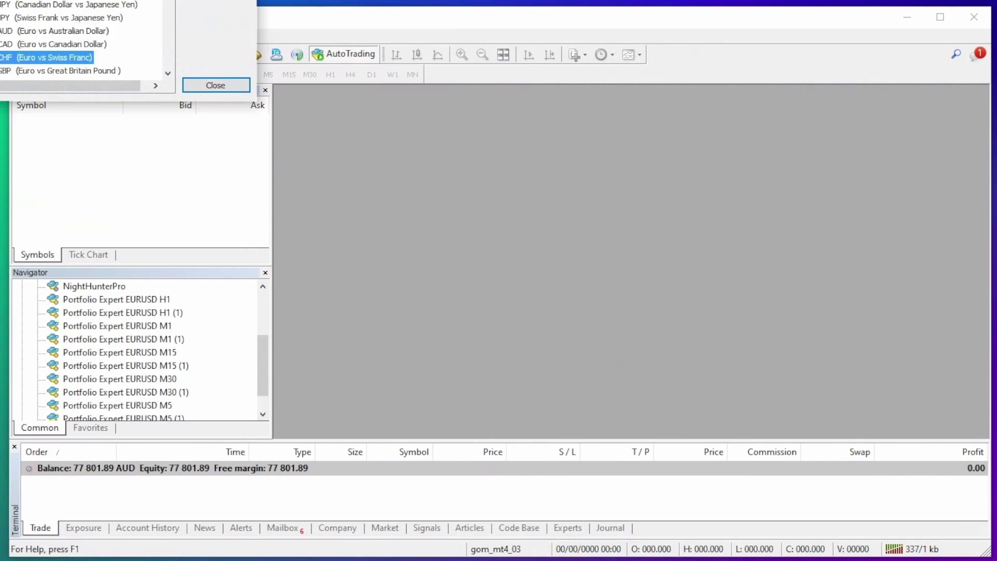
double_click(7, 4)
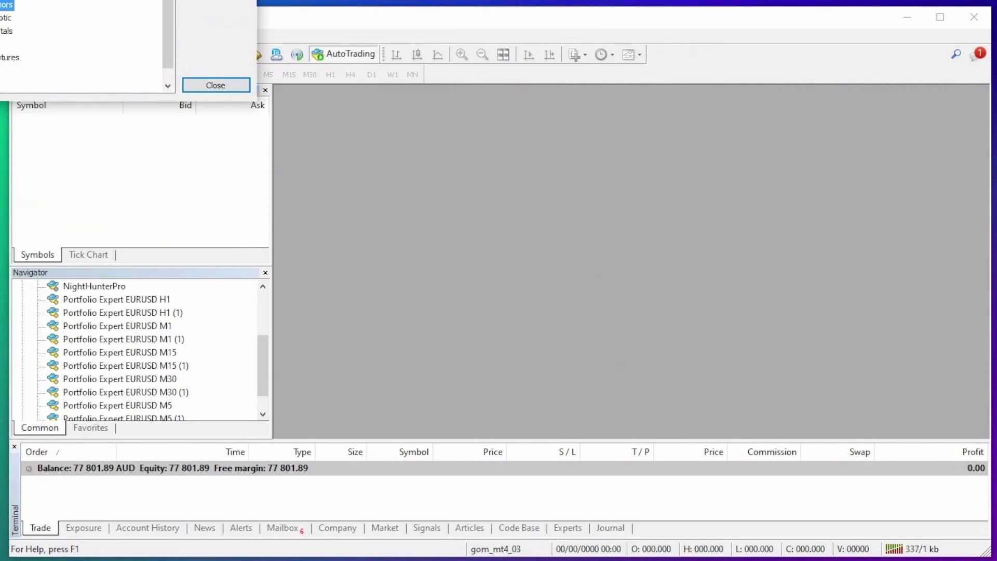
click(230, 84)
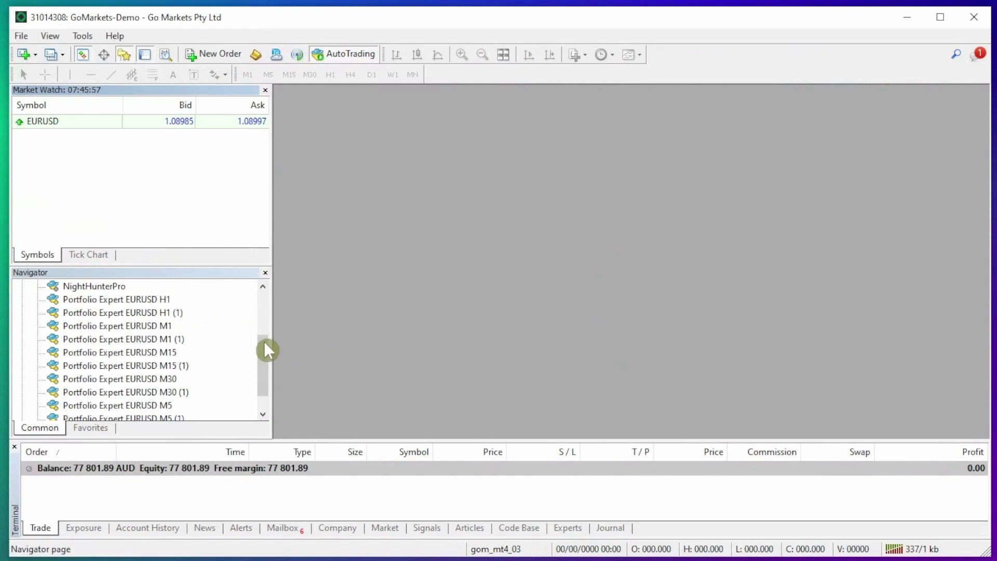
Step: Open an EURUSD chart from the Market Watch in the gom_mt4_03 terminal
drag(267, 360, 263, 378)
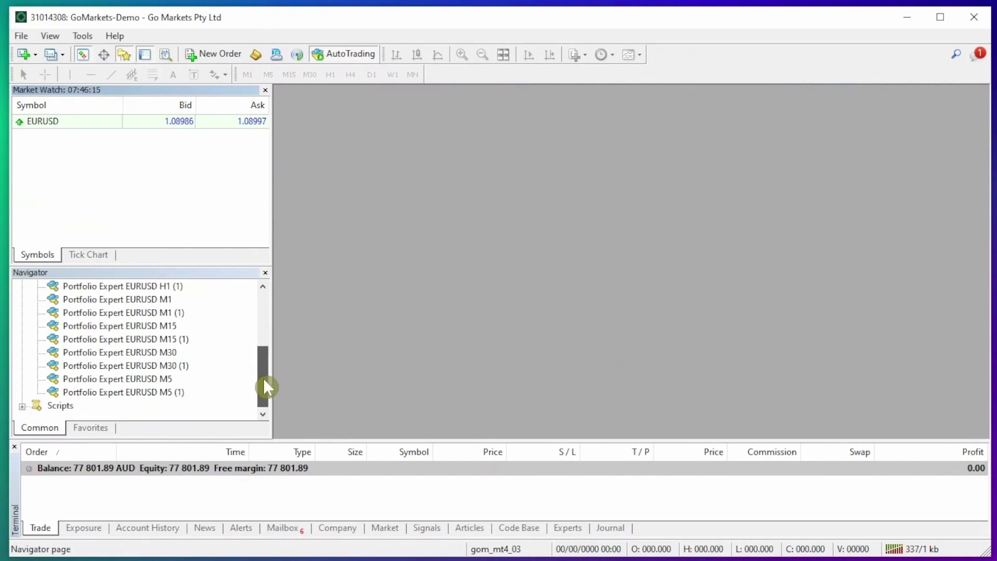
click(72, 121)
drag(56, 125, 304, 127)
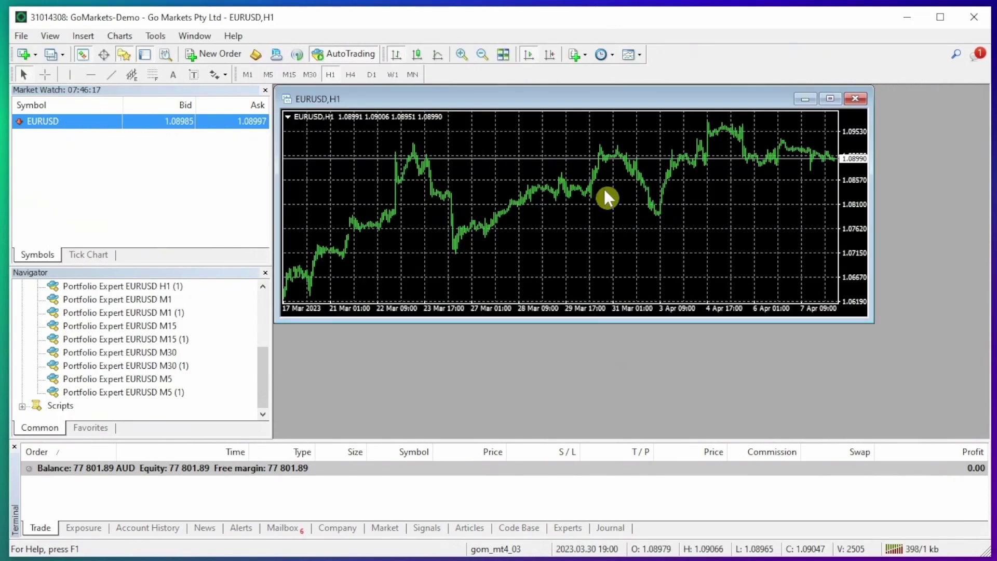
Step: Turn off the grid in the EURUSD chart's properties
right_click(468, 149)
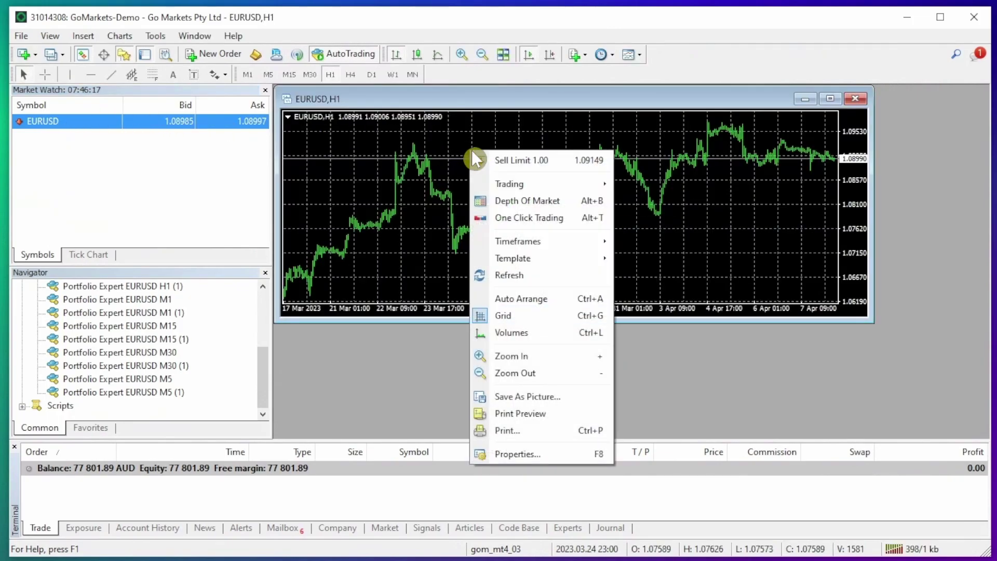
click(545, 452)
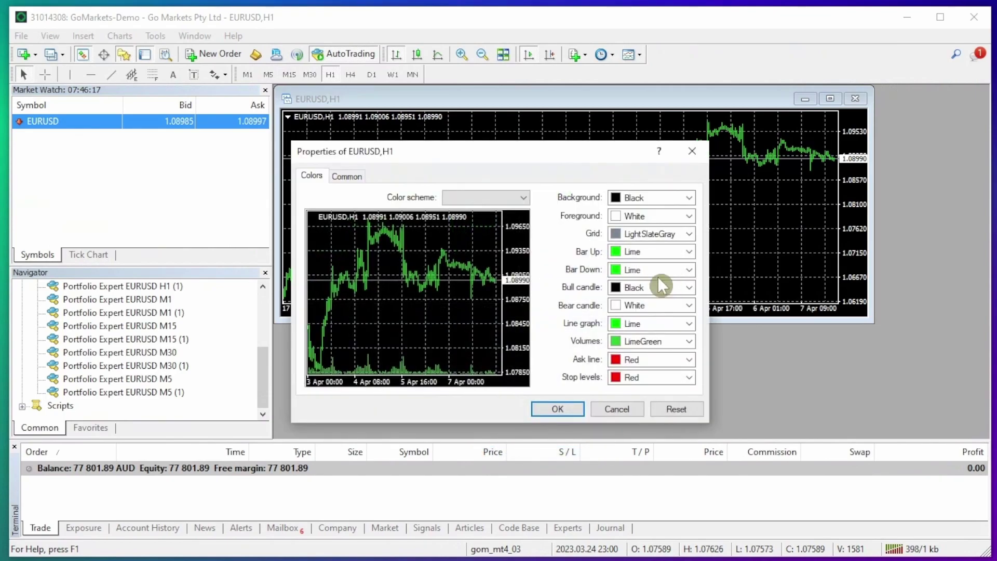
click(343, 176)
click(554, 414)
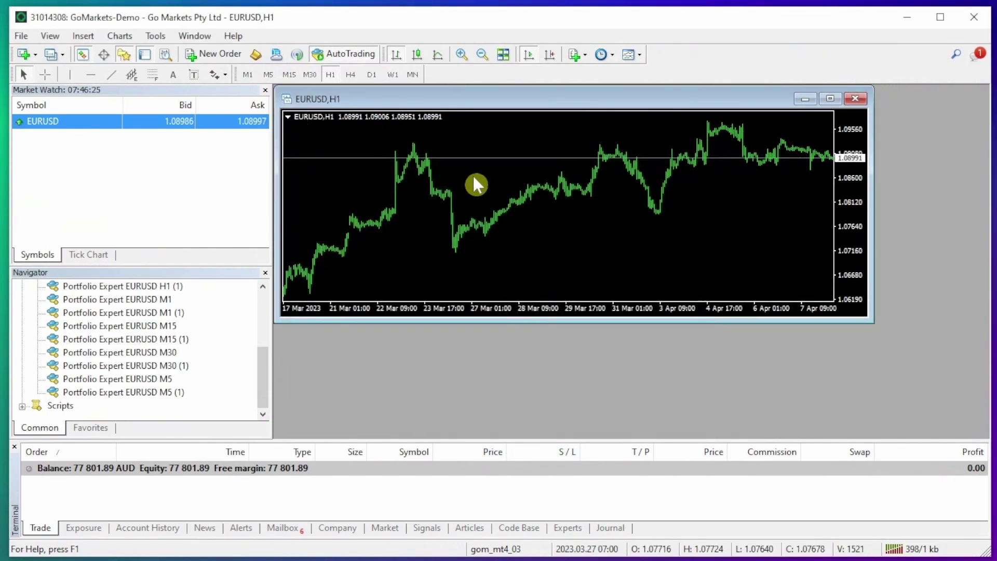
Step: Save the EURUSD chart's settings as a template named default
right_click(474, 177)
mouse_move(540, 282)
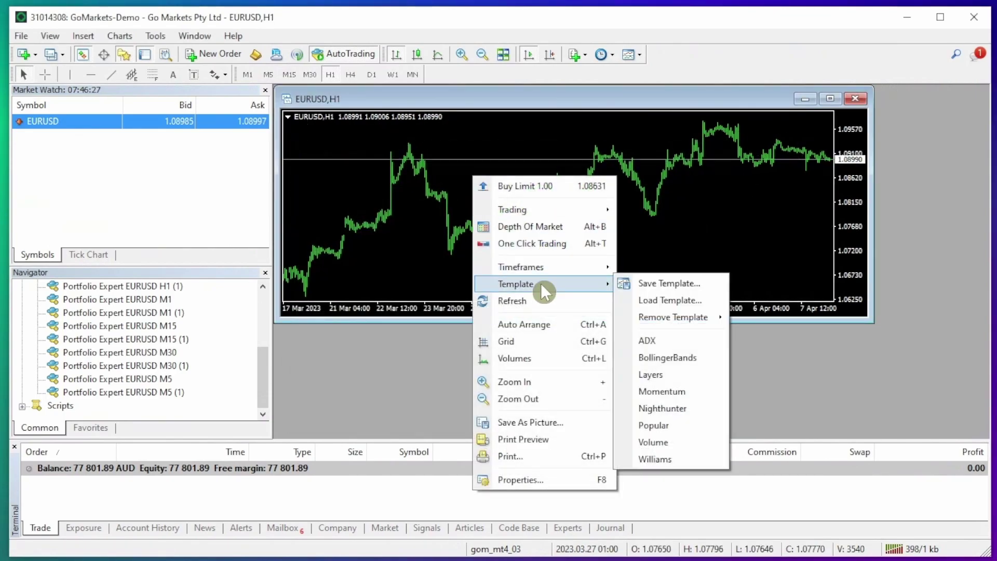
click(641, 282)
text(default)
key(Return)
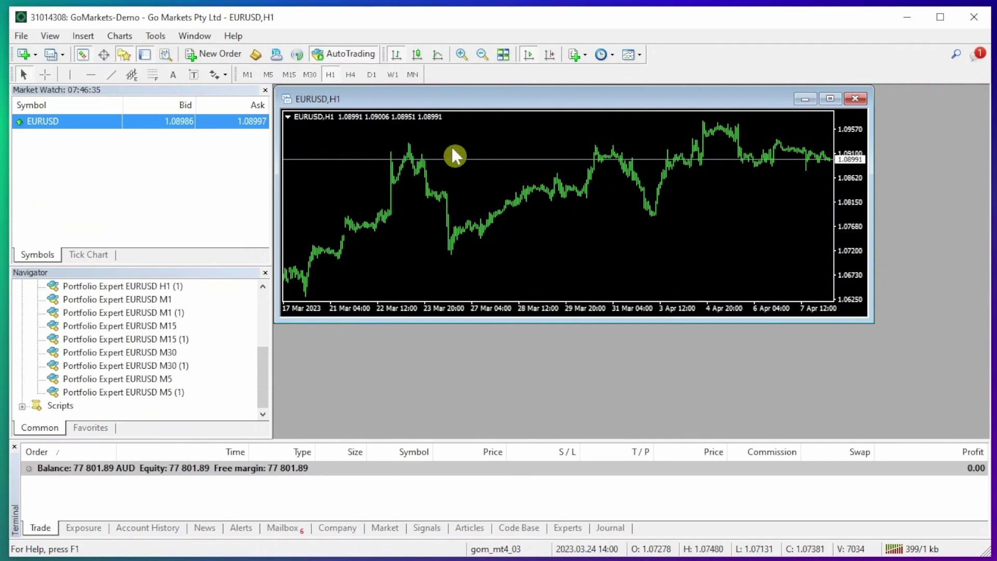
Step: Open nine more EURUSD chart windows from the Market Watch
right_click(210, 120)
click(282, 148)
right_click(198, 120)
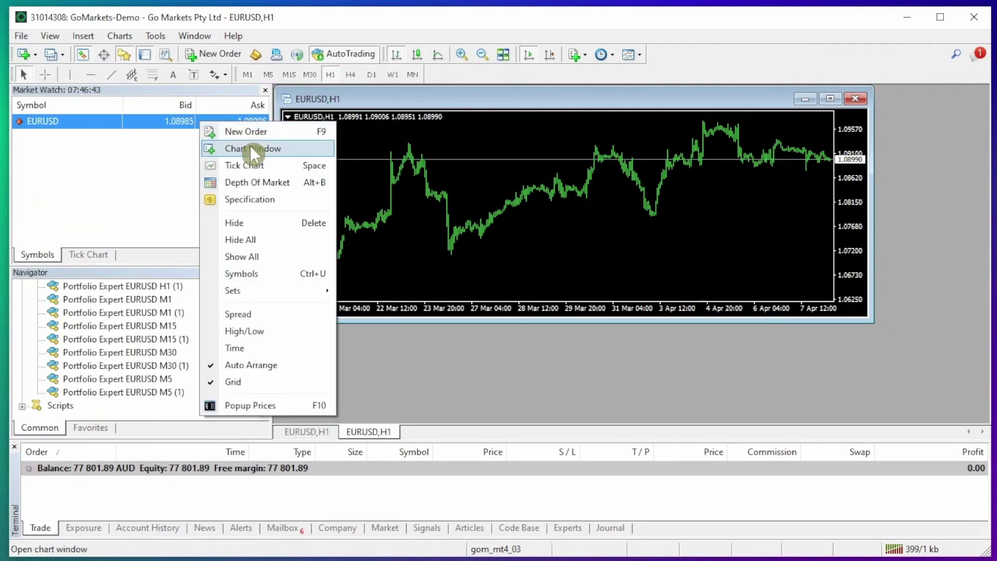
click(250, 145)
right_click(172, 119)
click(256, 147)
right_click(153, 119)
click(208, 146)
right_click(159, 121)
click(229, 151)
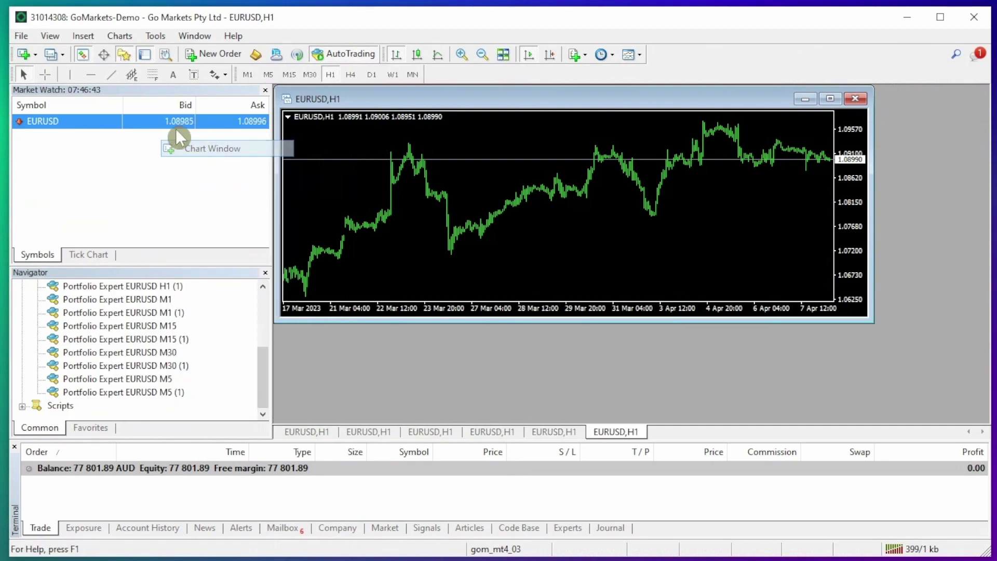
right_click(159, 124)
click(225, 150)
right_click(156, 119)
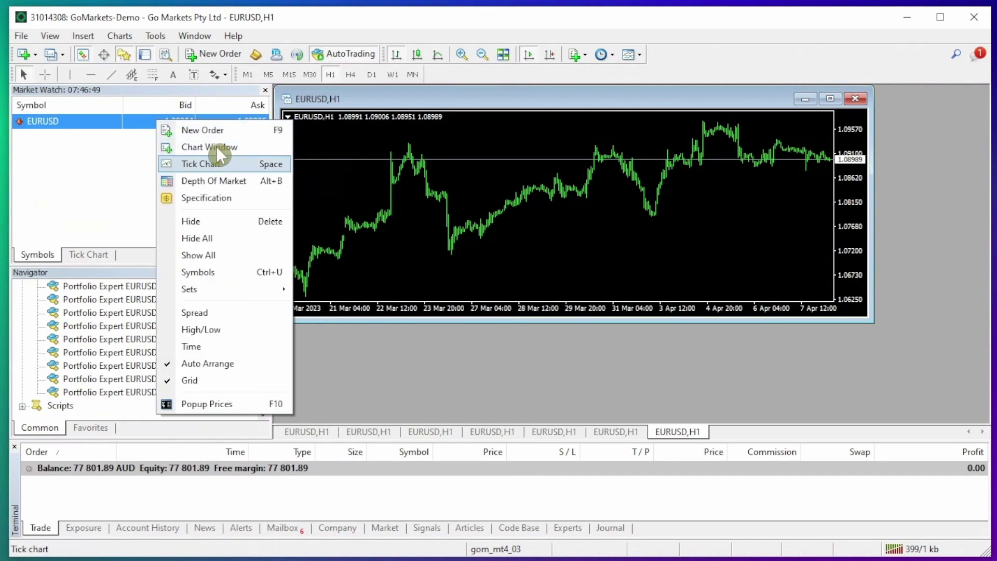
click(216, 148)
right_click(150, 120)
click(189, 147)
right_click(151, 120)
click(228, 148)
Step: Tile the ten EURUSD chart windows and enlarge the Navigator to list more of the experts
right_click(432, 432)
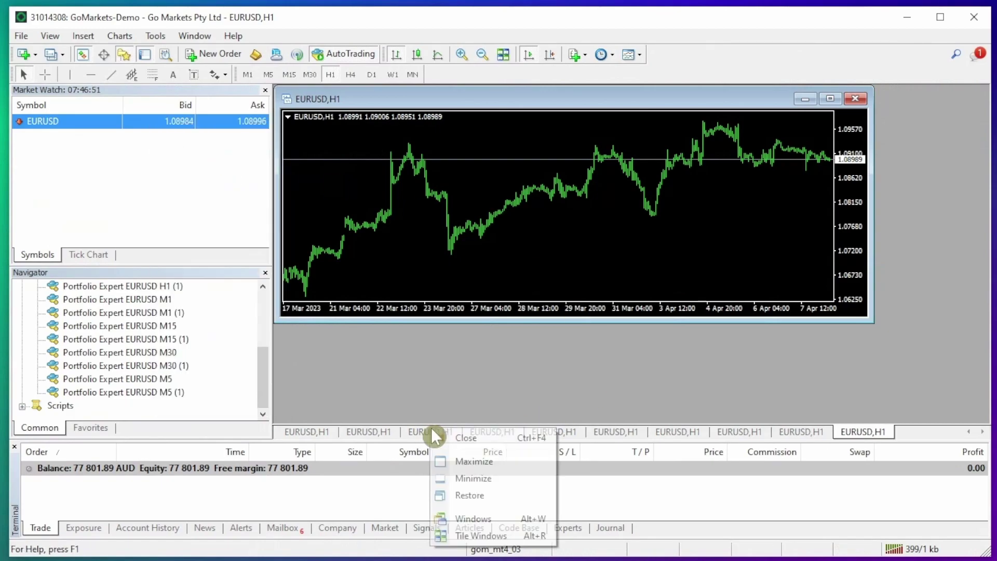
click(522, 533)
drag(242, 265, 243, 198)
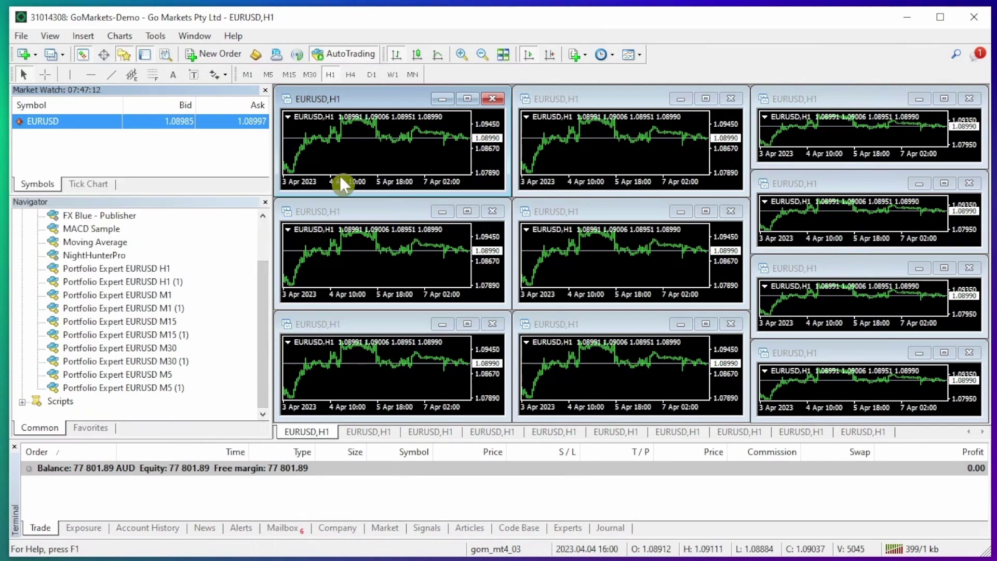
Step: Set the lower chart in the first column and the upper chart in the second column to the M1 timeframe
click(363, 259)
click(401, 386)
click(247, 77)
click(621, 147)
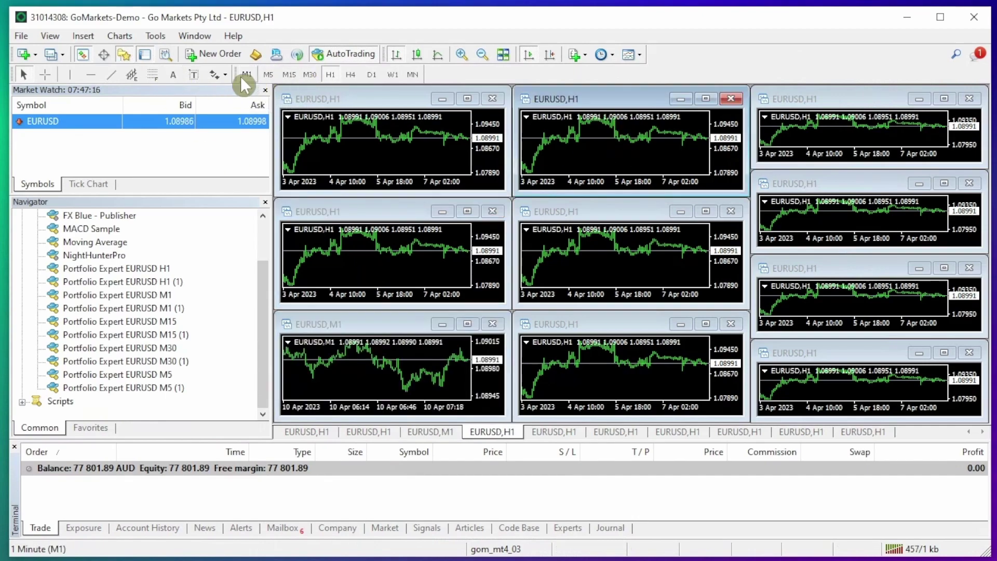
click(245, 76)
Step: Set the middle and lower charts in the second column to the M15 timeframe
click(607, 273)
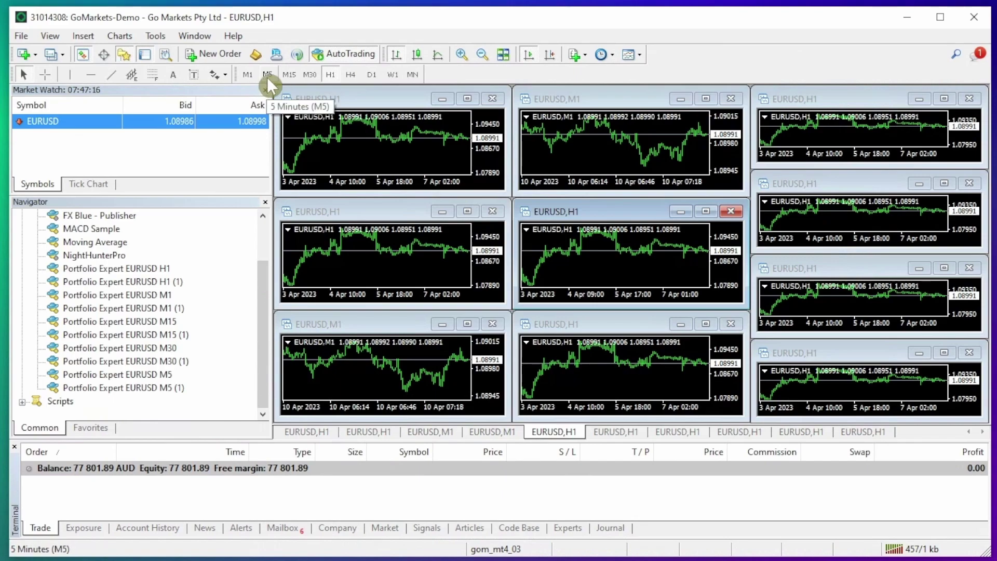
click(290, 77)
click(626, 332)
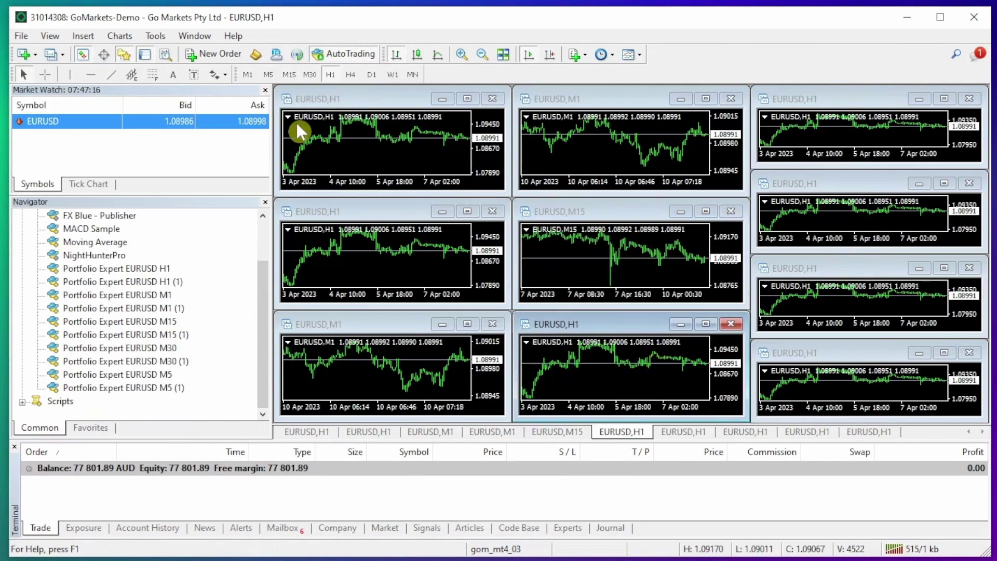
click(291, 73)
Step: Set the two upper charts in the third column to the M30 timeframe and select the chart below them
click(852, 138)
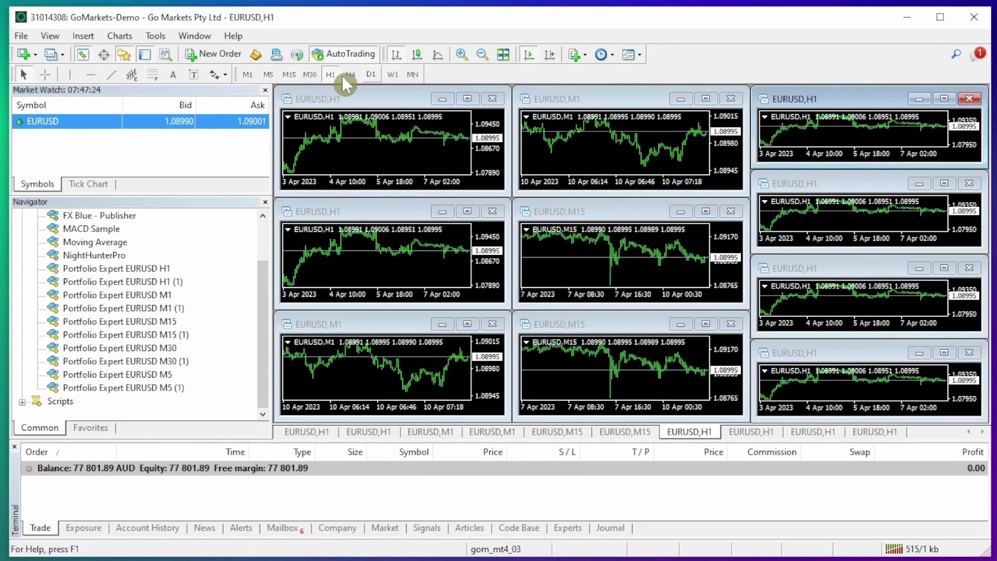
click(310, 75)
click(792, 201)
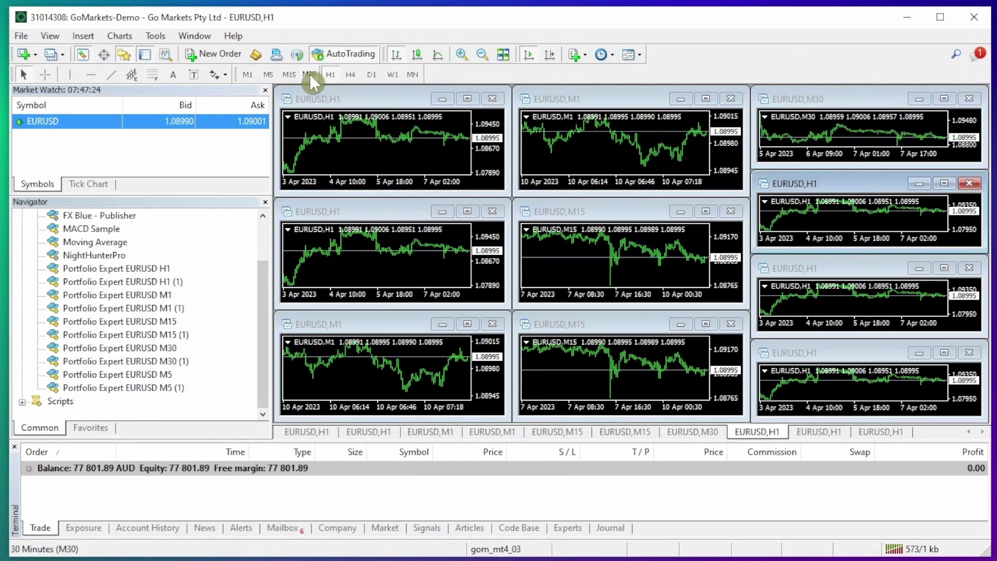
click(309, 74)
click(858, 284)
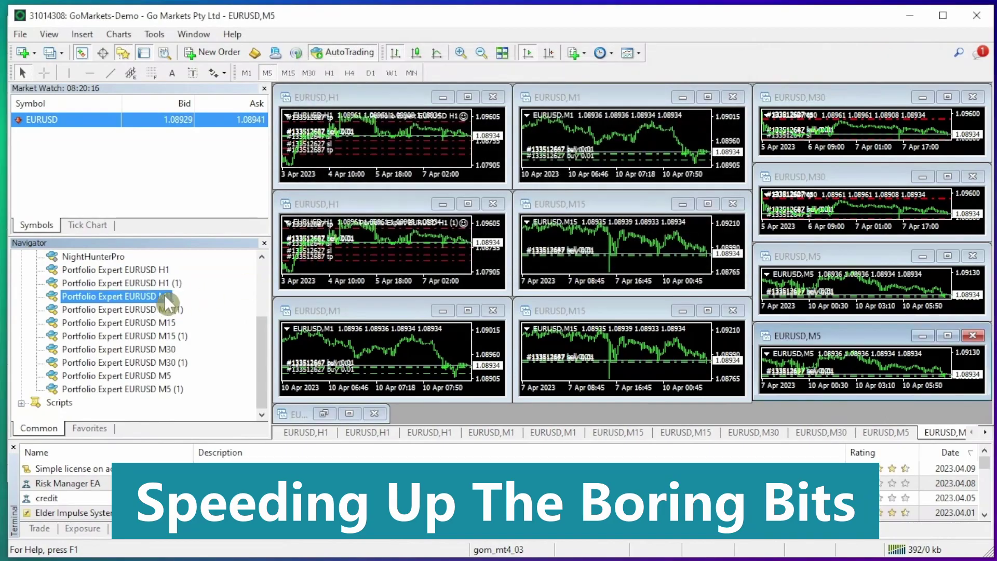
Step: Attach the remaining Portfolio Expert EURUSD M1, M15, M30 and M5 advisors to the charts with the matching timeframes
drag(175, 322, 597, 257)
click(593, 261)
drag(125, 336, 863, 149)
click(594, 261)
click(594, 261)
drag(124, 362, 863, 208)
click(594, 260)
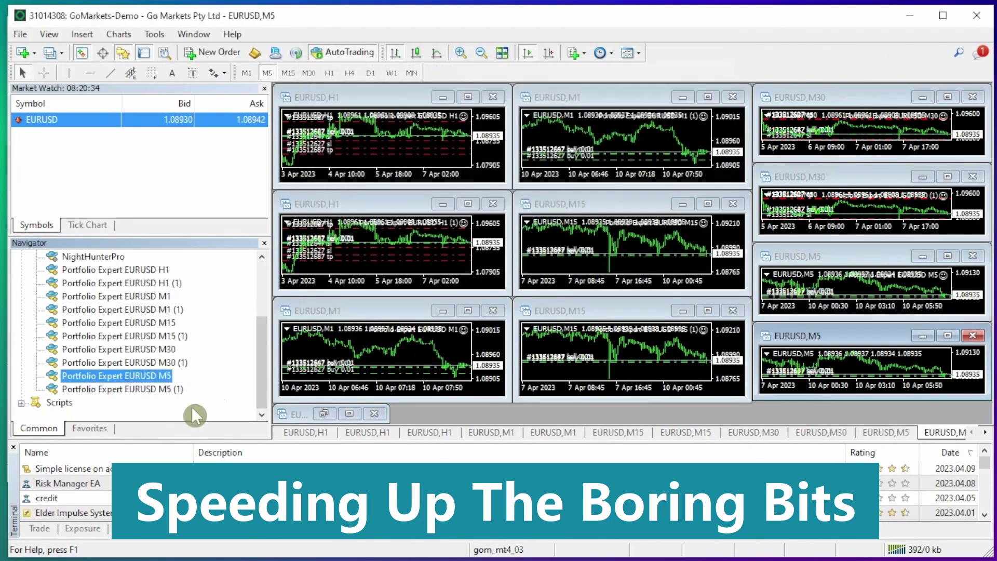
drag(173, 390, 864, 364)
click(594, 260)
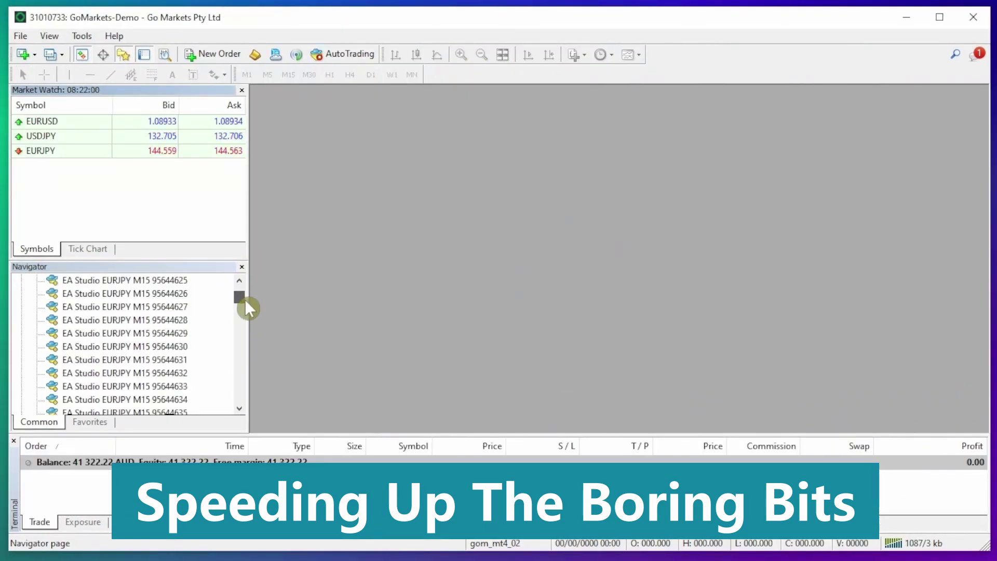
Step: In the gom_mt4_02 terminal, open charts for the listed symbols and attach the EA Studio M15 advisors to them
scroll(155, 337, down, 10)
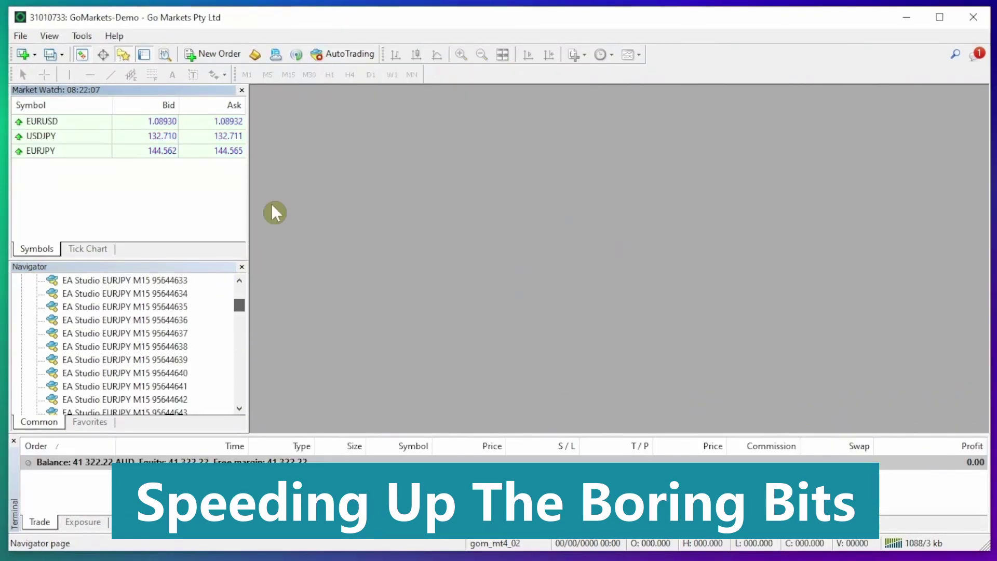
click(559, 407)
click(177, 346)
drag(176, 347, 347, 183)
click(152, 345)
click(177, 369)
scroll(177, 359, down, 3)
right_click(94, 151)
click(138, 162)
key(Escape)
scroll(163, 359, down, 1)
click(163, 360)
drag(163, 360, 545, 208)
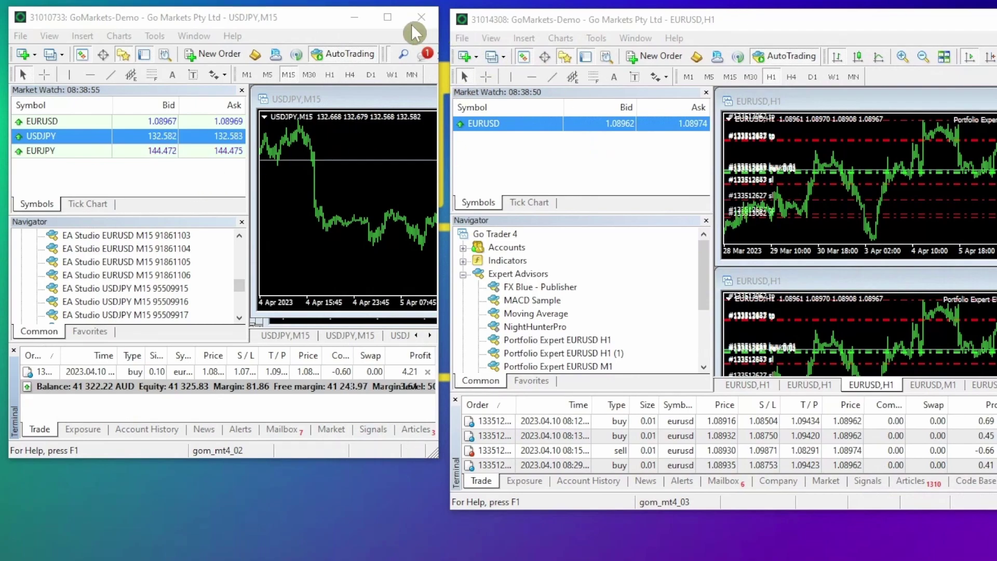
Step: Close the gom_mt4_02 and gom_mt4_03 terminals
click(428, 20)
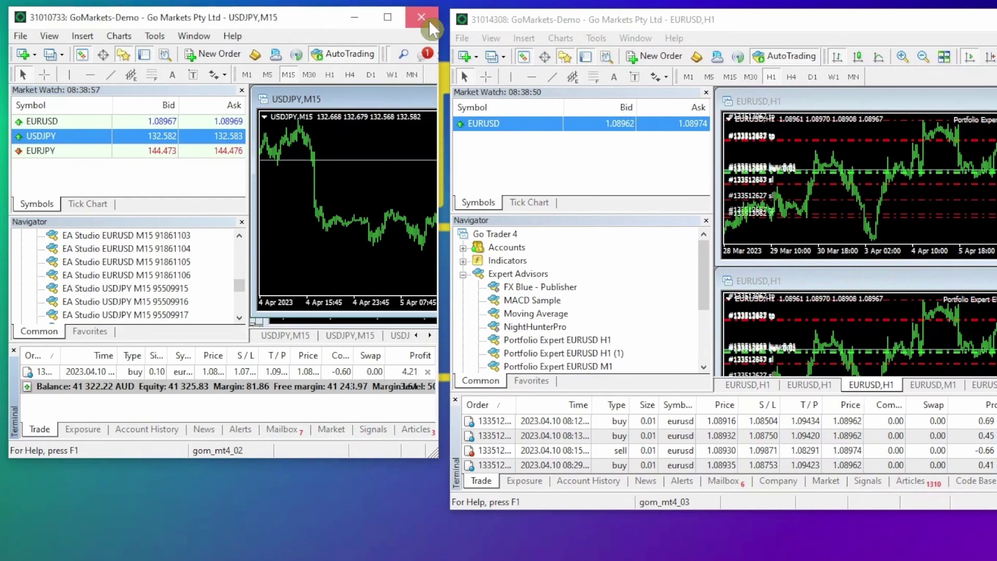
key(alt+F4)
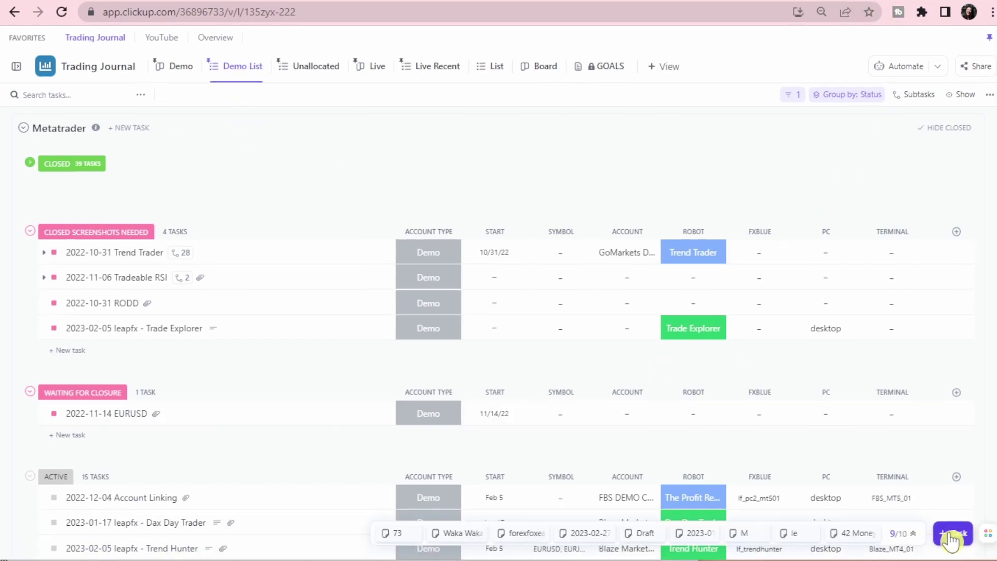
Step: Create a task named "2023-04-10 Petko Challenge" in the Metatrader list and open it
click(955, 534)
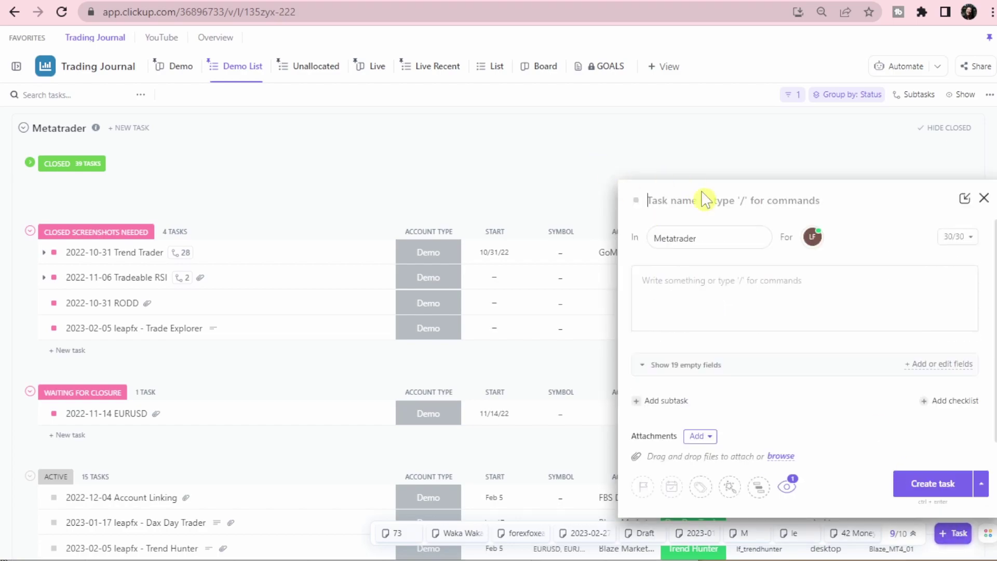
text(202)
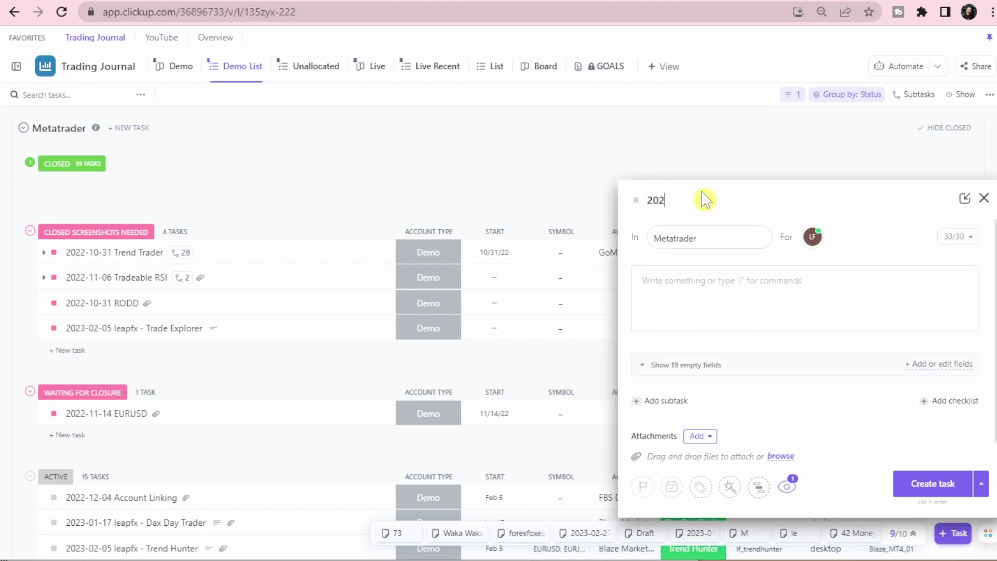
text(3-04-10 Petko Challenge)
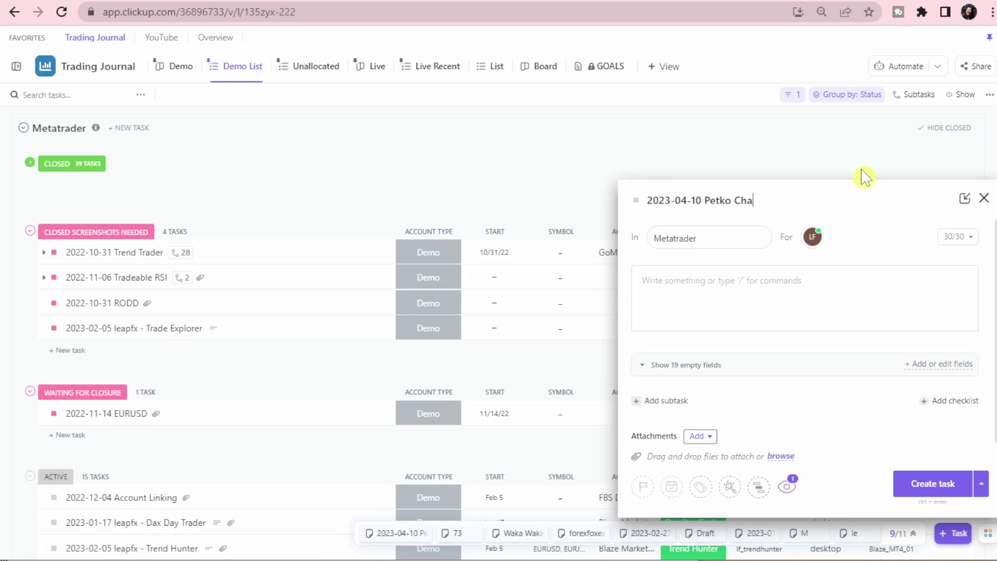
click(927, 485)
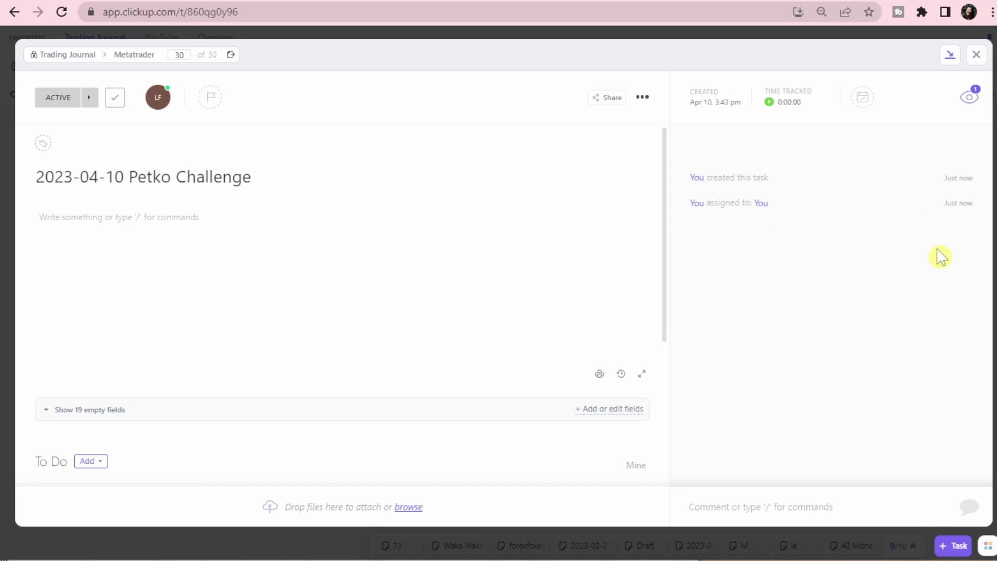
Step: Reveal the task's empty fields and set Account Type to Demo and PC to desktop
mouse_move(892, 163)
click(99, 418)
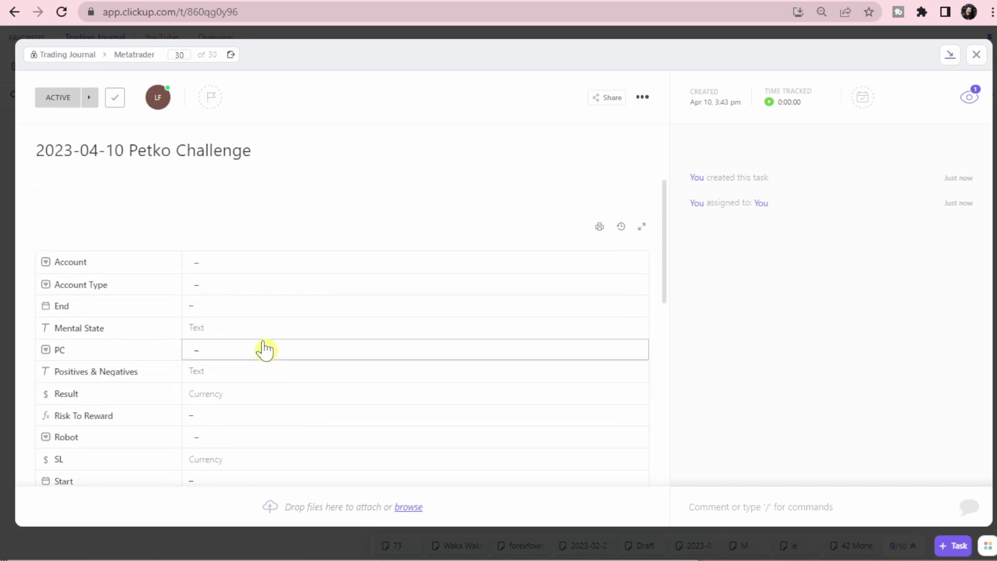
click(224, 267)
click(293, 244)
click(206, 287)
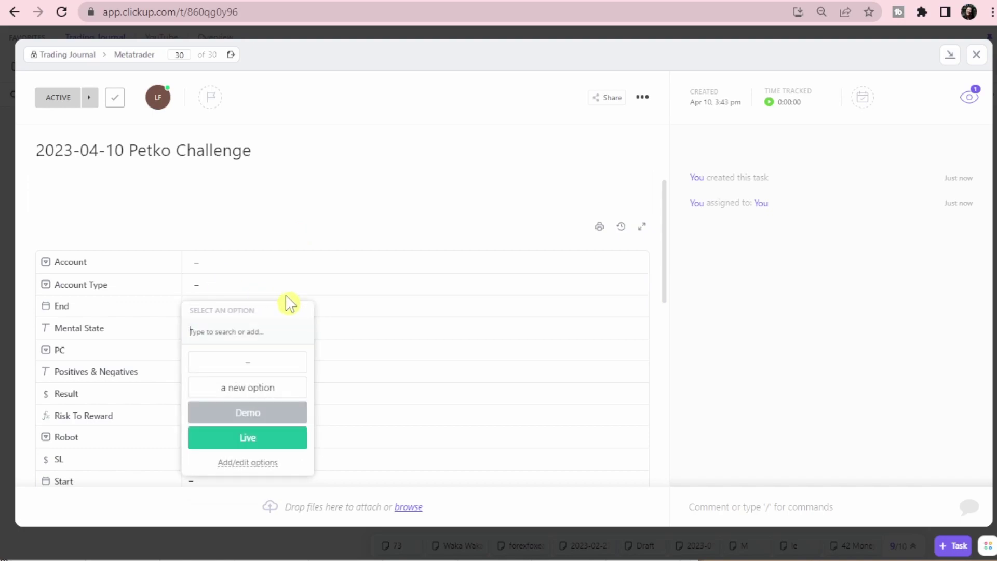
click(263, 413)
click(213, 358)
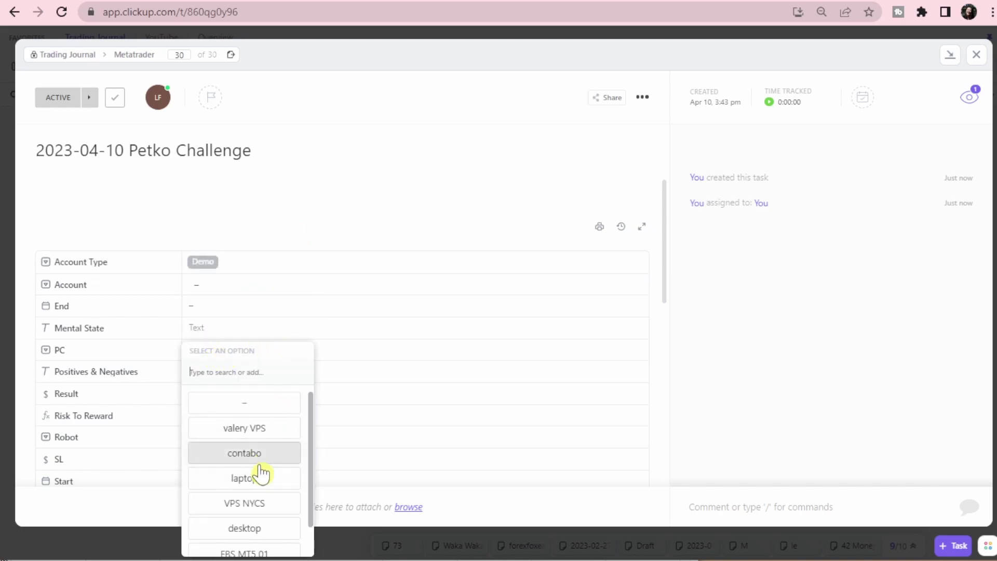
click(271, 526)
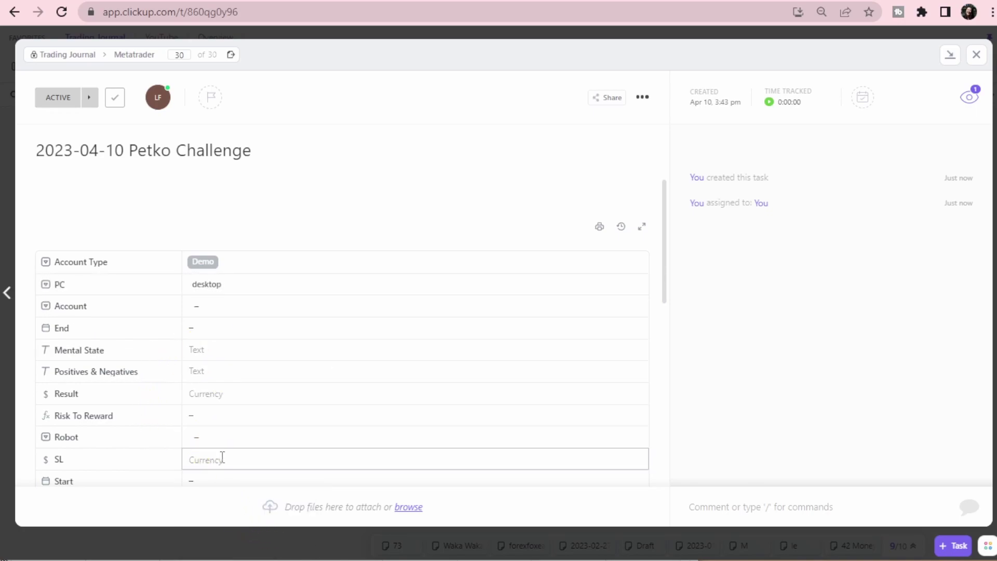
Step: Set the task's Start field to today's date, April 10, 2023
scroll(244, 467, down, 2)
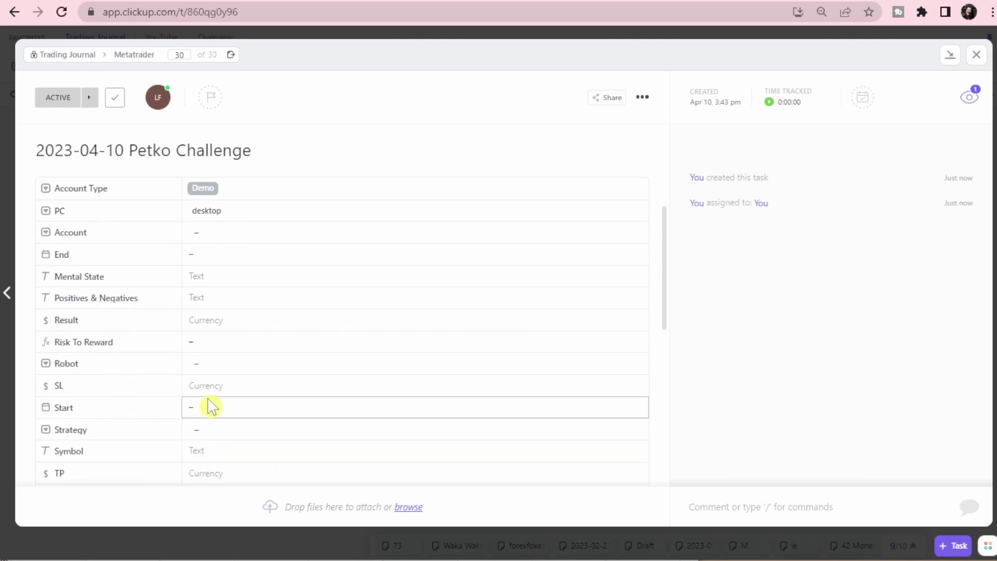
click(200, 409)
click(339, 474)
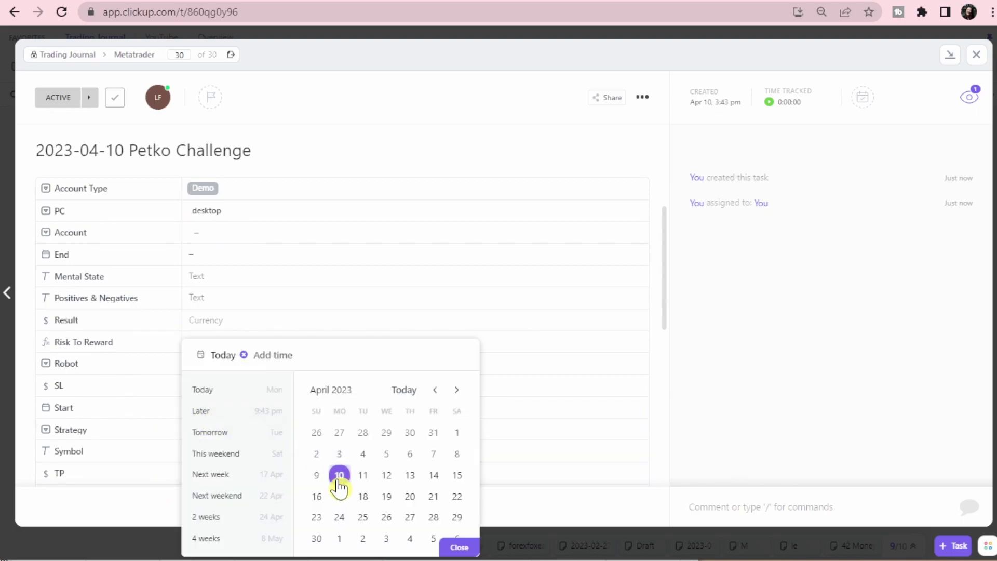
click(459, 551)
Step: Attach the archives MT4+Portfolio+EAs+April+2023.rar and MT4+Experts+April+2023.rar to the challenge task
scroll(400, 474, up, 4)
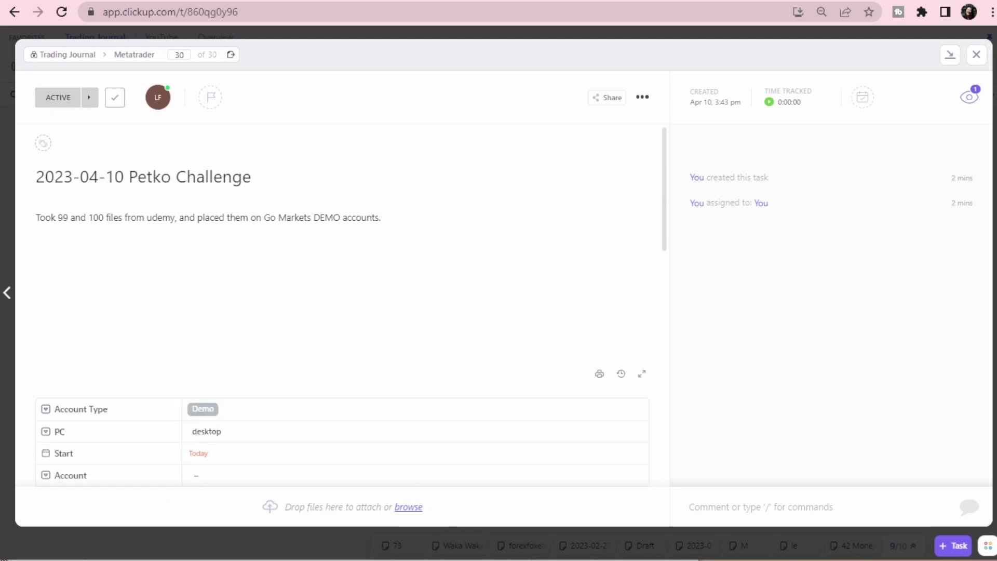
drag(129, 286, 378, 432)
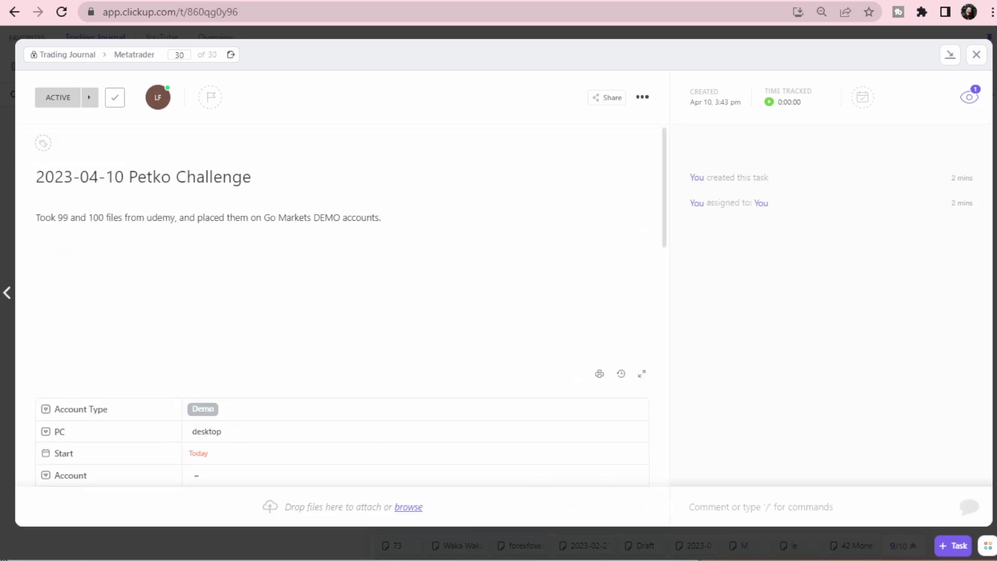
drag(16, 311, 369, 387)
scroll(511, 295, down, 10)
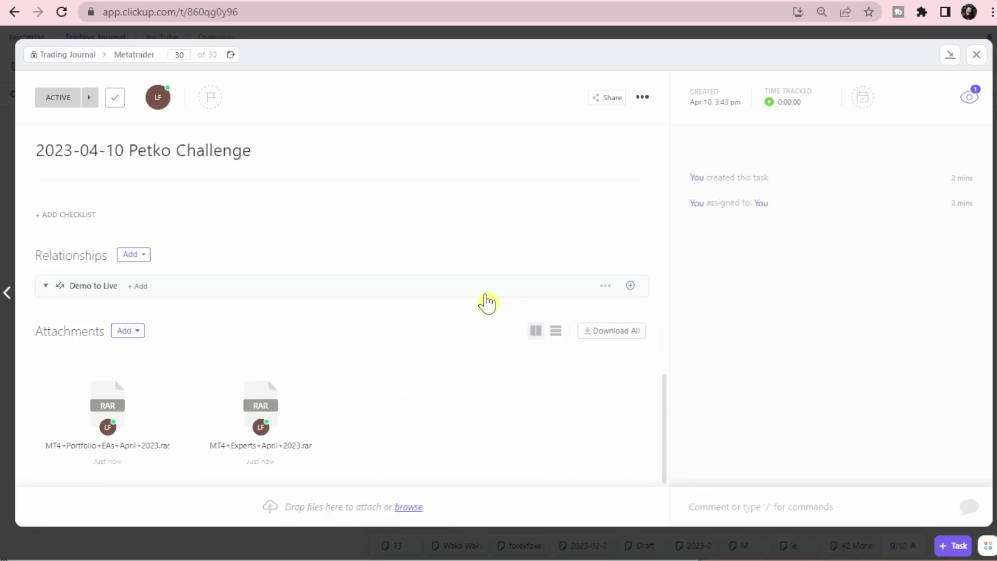